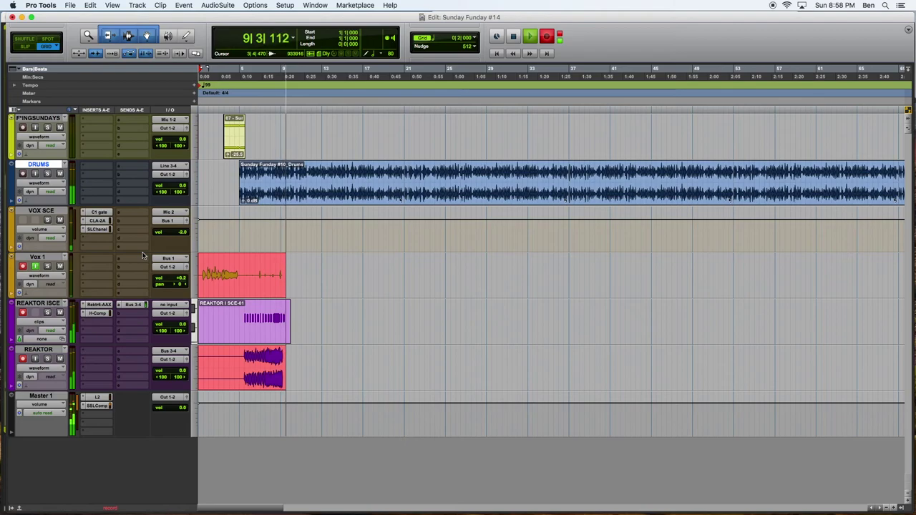
Raise the volume of the DRUMS track to +2.4 dB.
left_click(173, 186)
left_click_drag(172, 186, 175, 184)
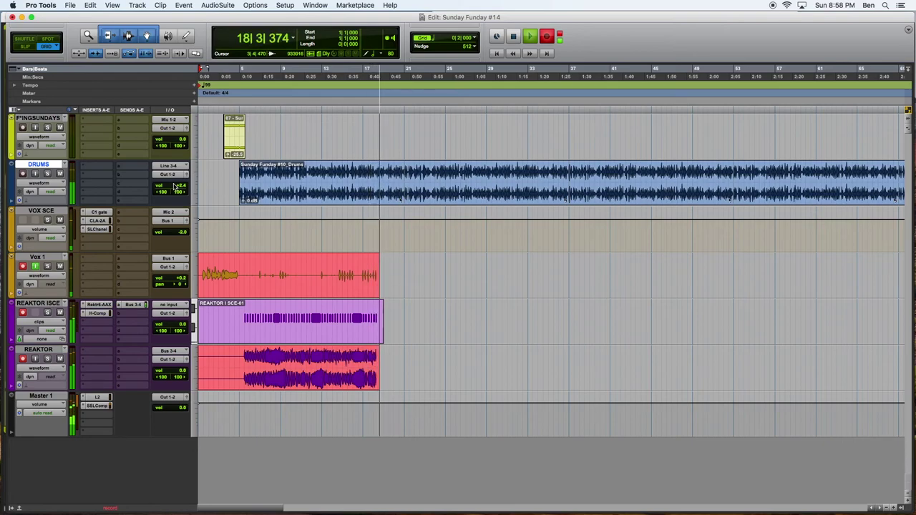
Open the Reaktor 6 plug-in on the REAKTOR ISCE track and hide its browser sidebar.
left_click(98, 306)
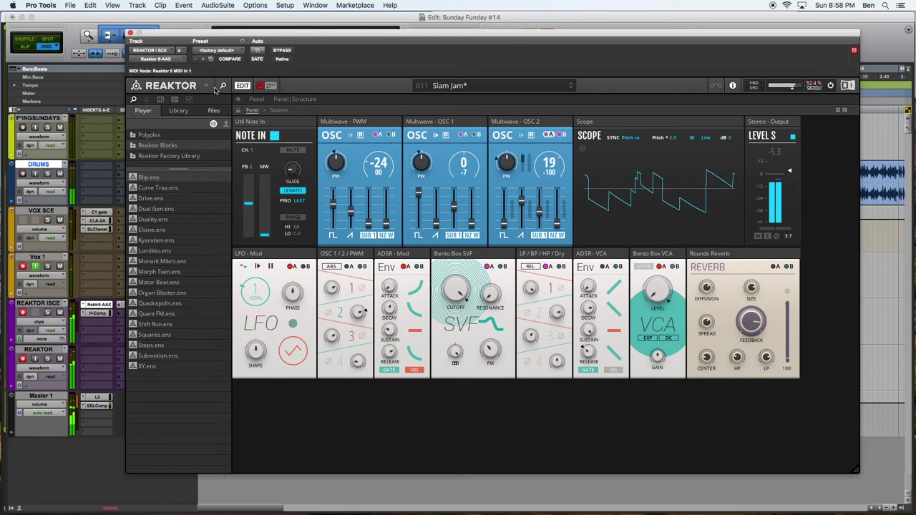
left_click(222, 86)
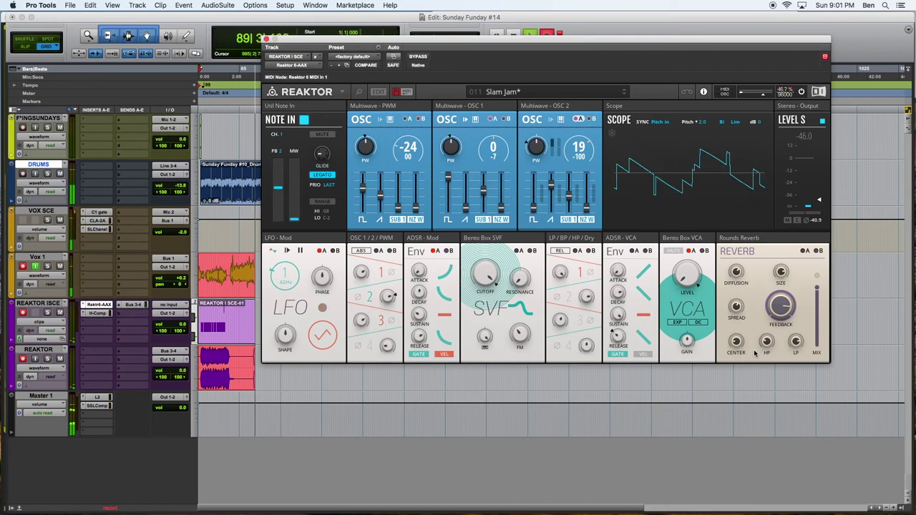
Adjust the Mix level of the Rounds Reverb block.
double_click(818, 289)
double_click(818, 289)
double_click(818, 289)
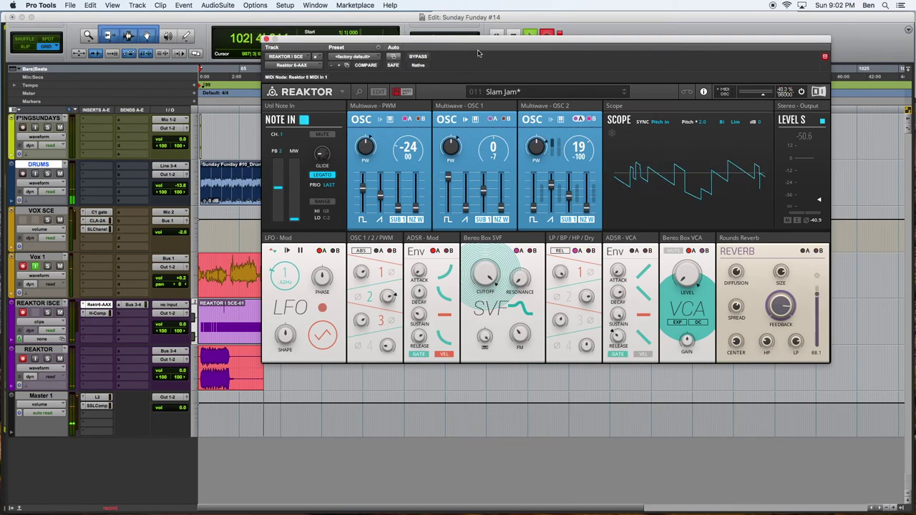
left_click_drag(453, 45, 425, 199)
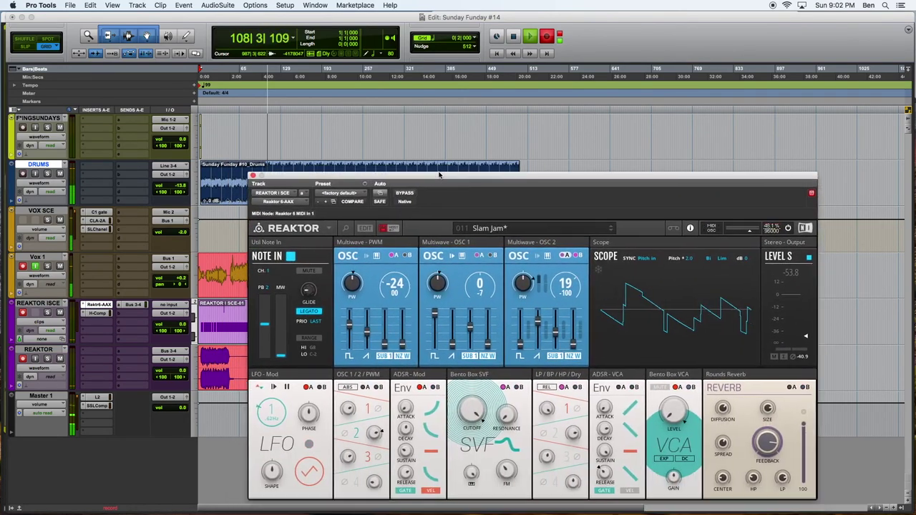
left_click_drag(439, 167, 444, 219)
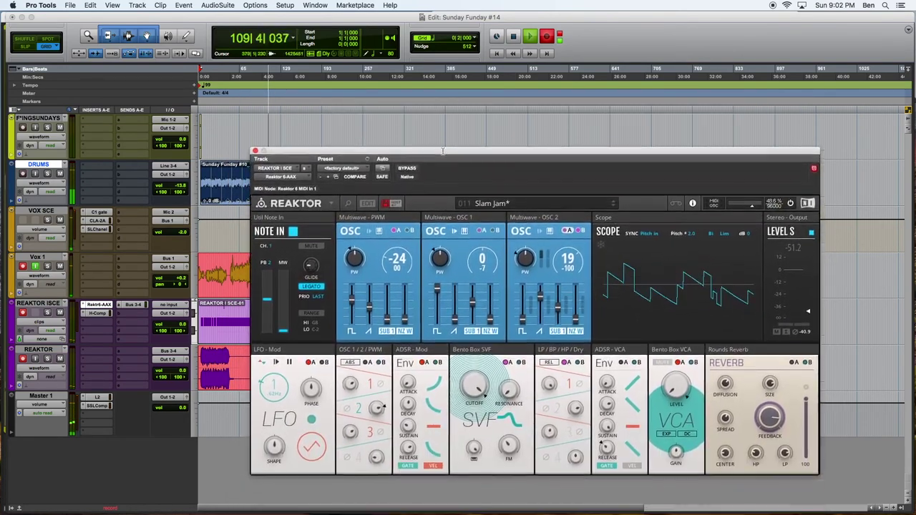
left_click_drag(443, 151, 448, 237)
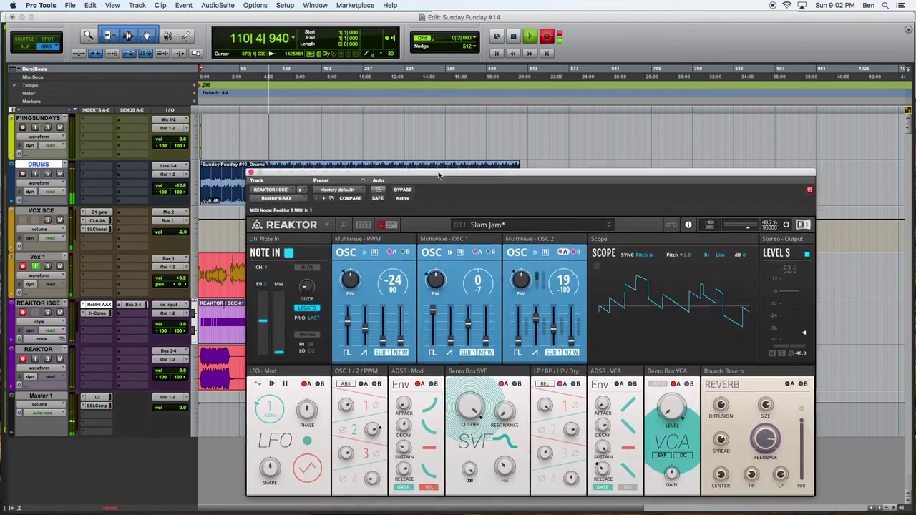
left_click_drag(439, 175, 401, 89)
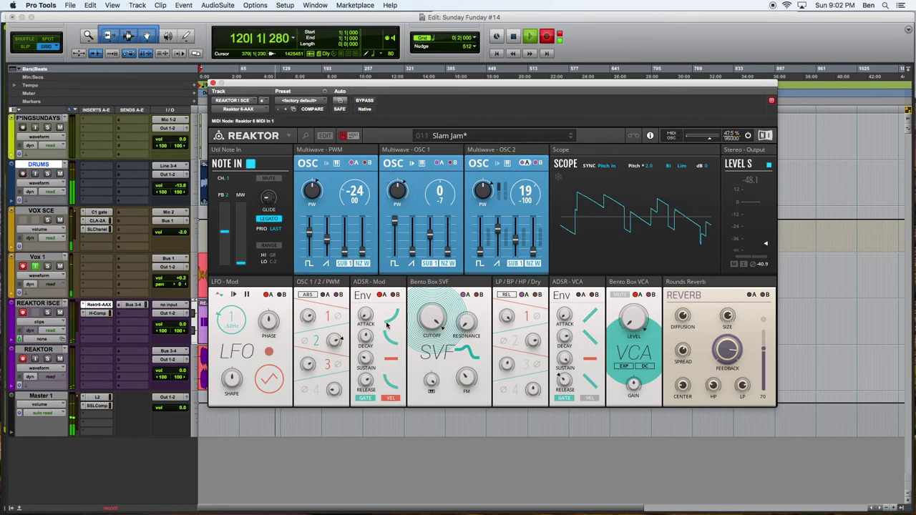
left_click(305, 136)
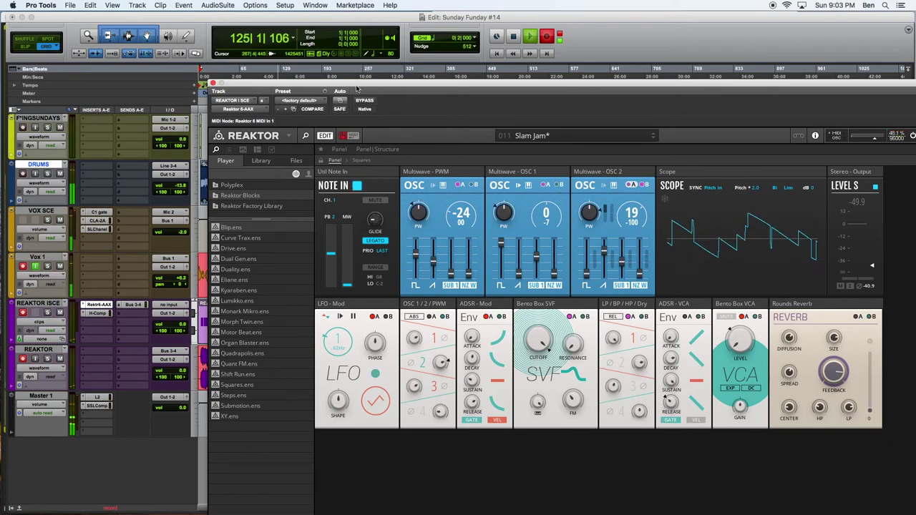
left_click_drag(349, 84, 214, 38)
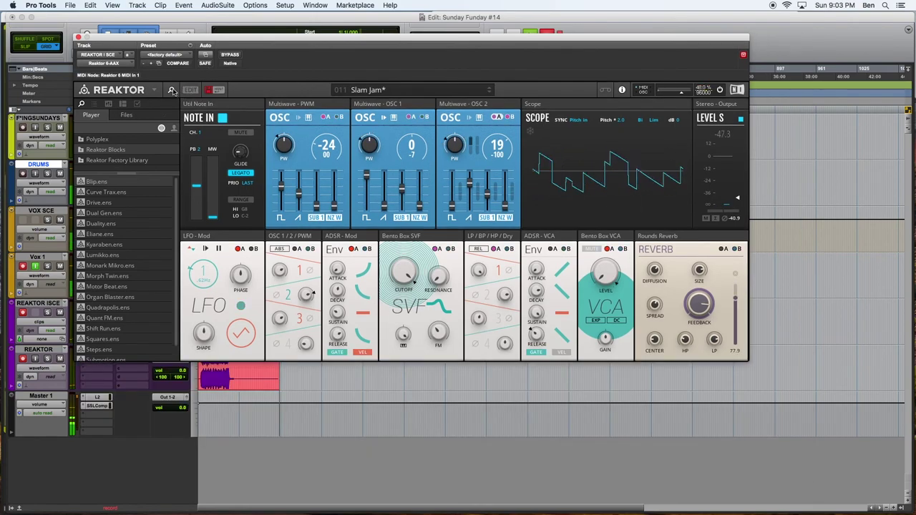
left_click(171, 89)
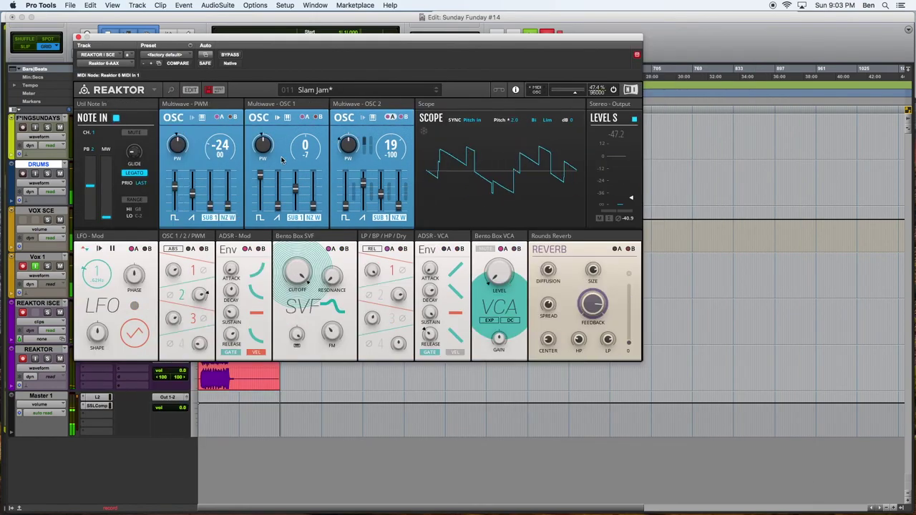
Move the Reaktor window clear of the track controls and raise the DRUMS track volume to +3.0 dB.
left_click_drag(300, 39, 417, 129)
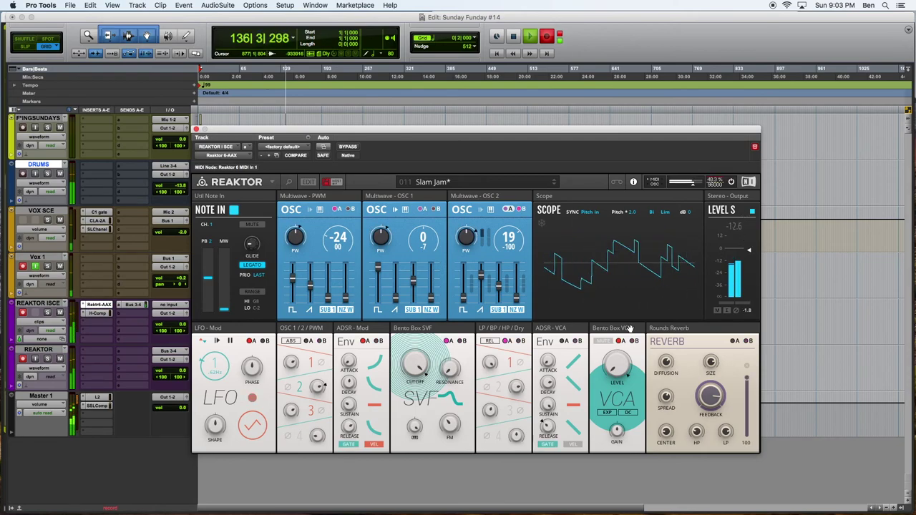
mouse_move(629, 329)
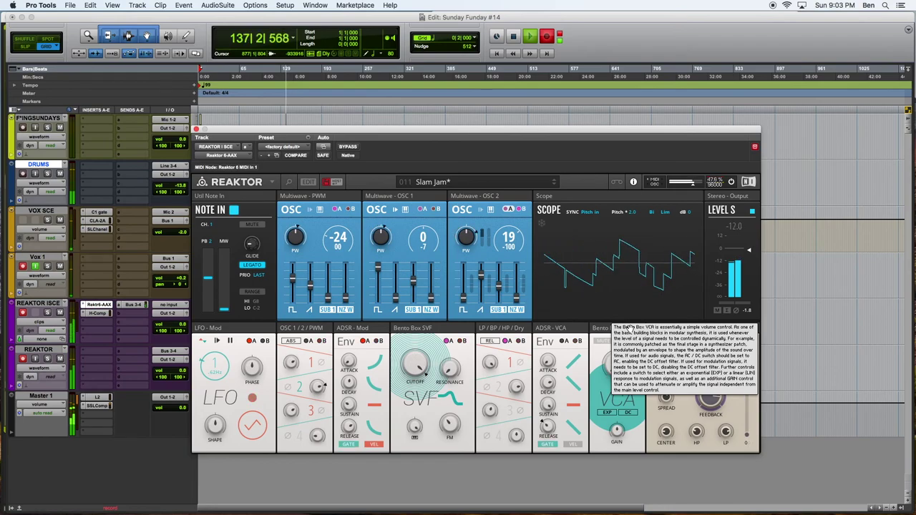
left_click_drag(176, 185, 176, 175)
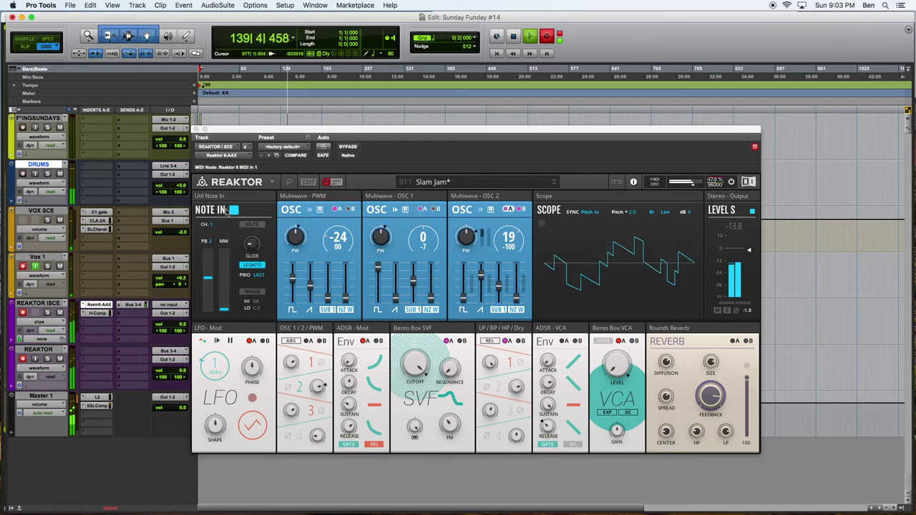
left_click_drag(165, 187, 165, 187)
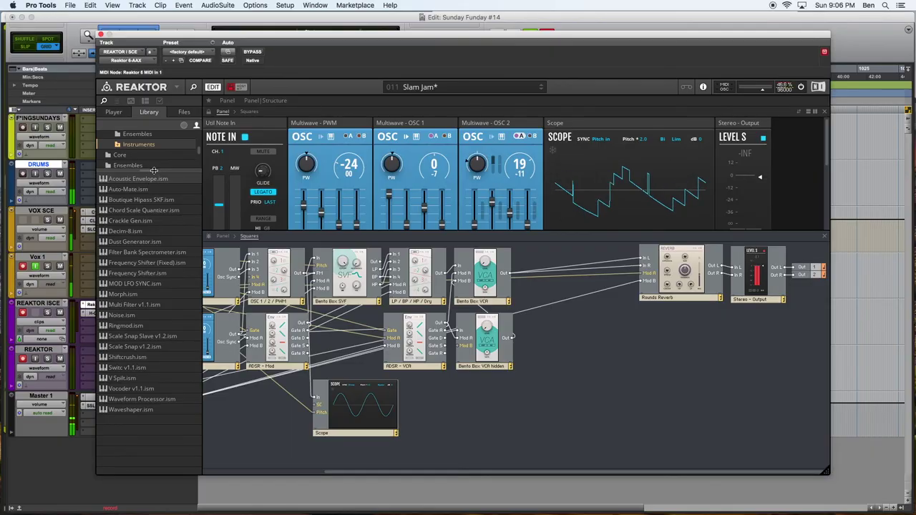
Enlarge the library's folder area and expand the Reaktor Blocks folder under Community in the user library.
left_click_drag(155, 179, 155, 217)
scroll(154, 204, "up", 3)
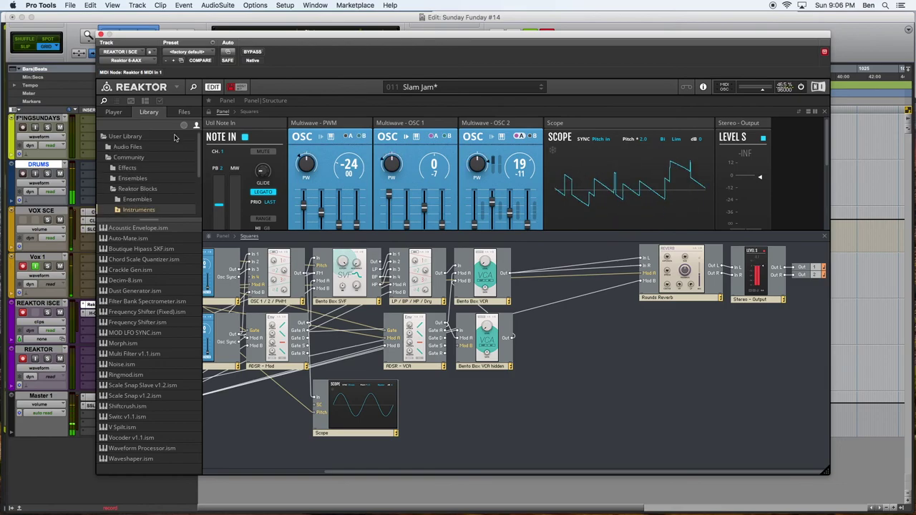
left_click_drag(159, 217, 159, 252)
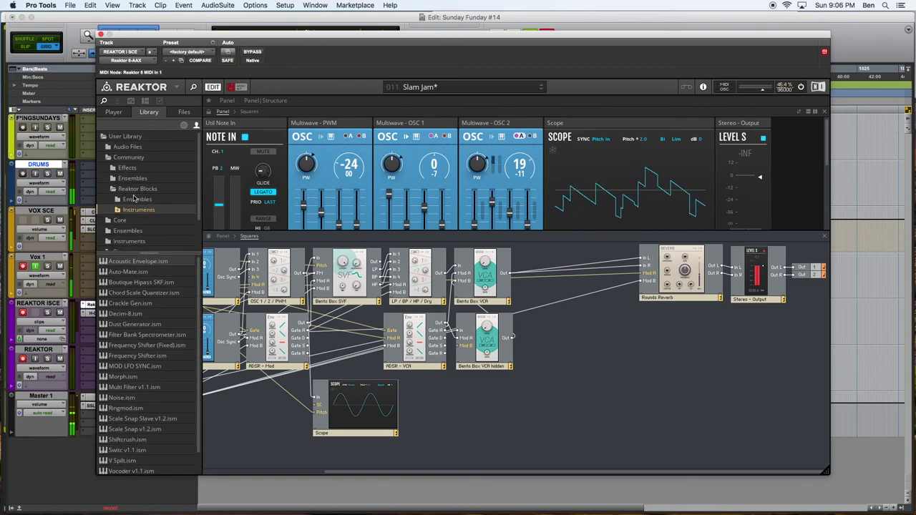
left_click(118, 191)
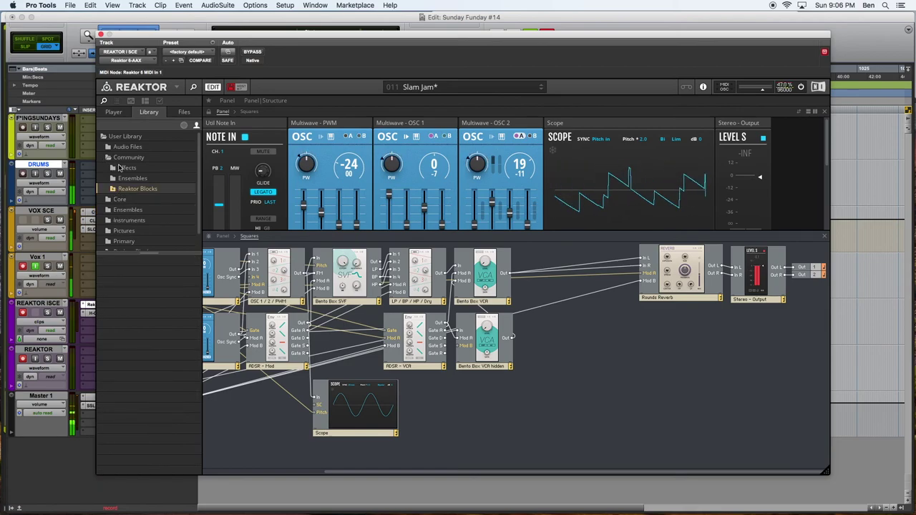
left_click(116, 191)
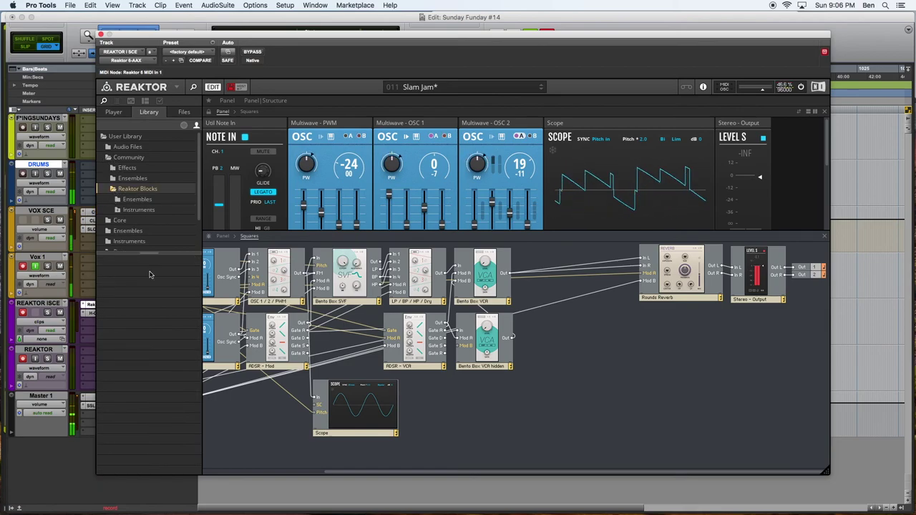
Expand the Instruments, Euro Reakt and Blocks folders and make room for the full list of block categories.
left_click(131, 209)
left_click(119, 211)
scroll(147, 241, "down", 3)
left_click(142, 200)
left_click(123, 199)
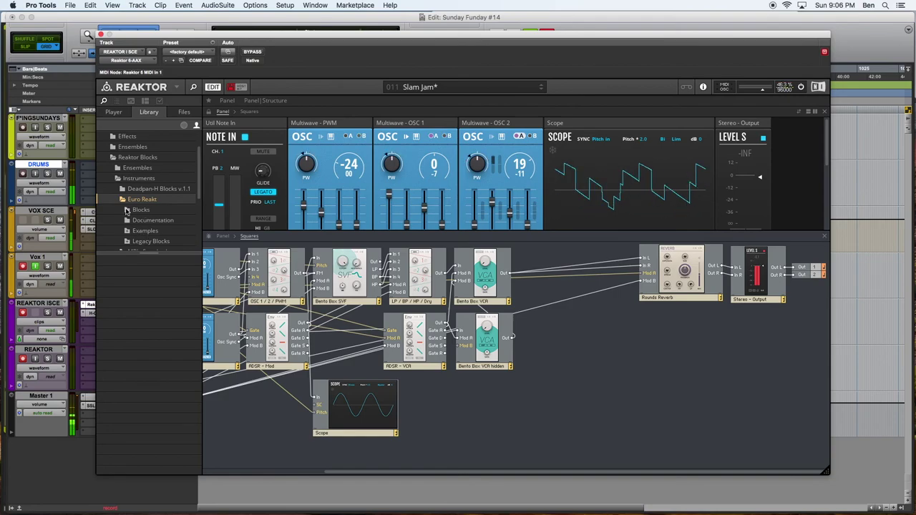
left_click(129, 211)
left_click_drag(143, 258, 148, 316)
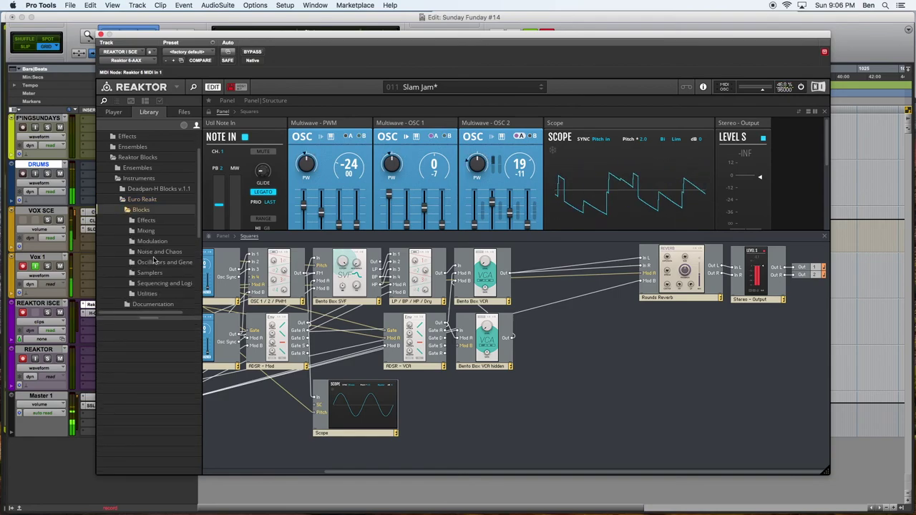
Look through the Euro Reakt block categories, including Oscillators, Sequencing, Utilities and Effects, for a block to add.
left_click(150, 242)
left_click(150, 283)
left_click(147, 293)
left_click(167, 284)
left_click(164, 262)
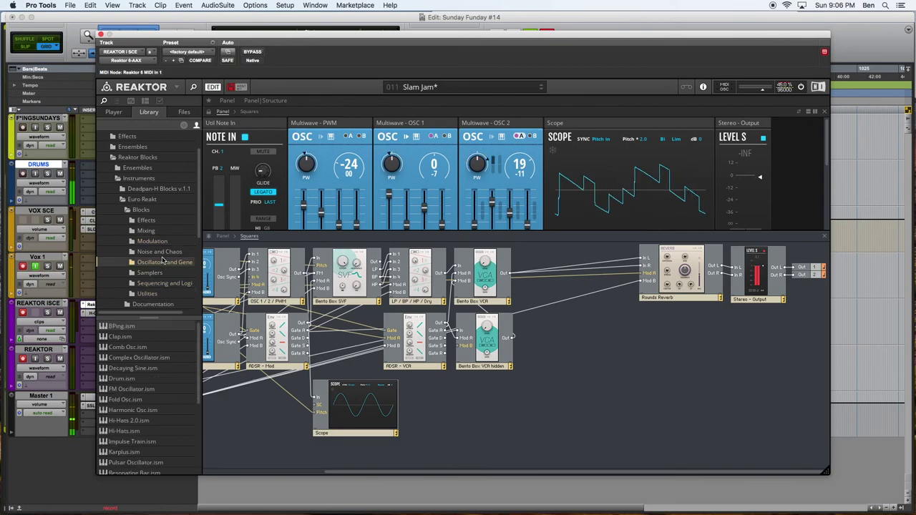
left_click(158, 221)
scroll(157, 401, "down", 5)
scroll(157, 403, "down", 3)
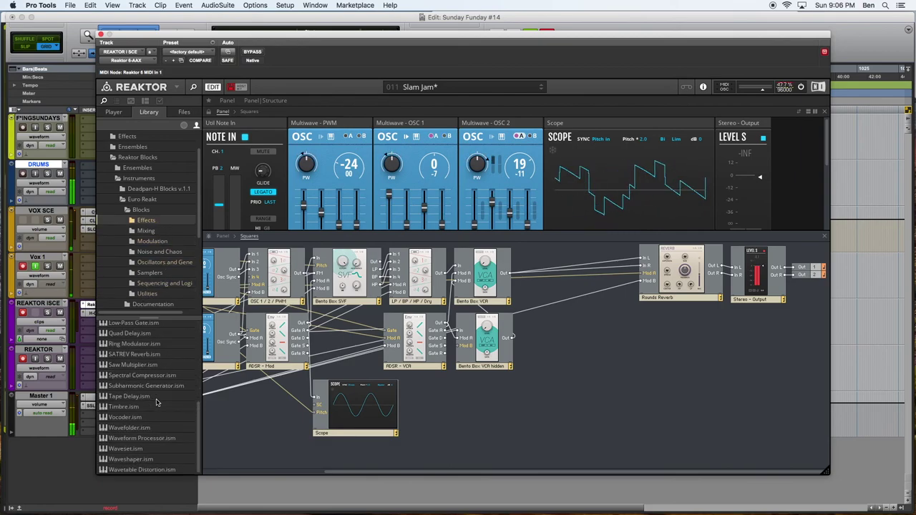
scroll(140, 427, "up", 3)
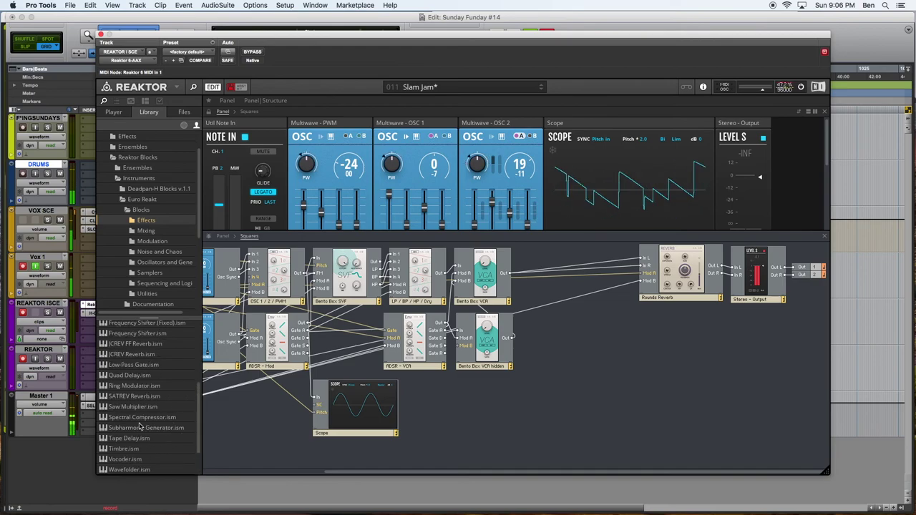
scroll(141, 427, "up", 4)
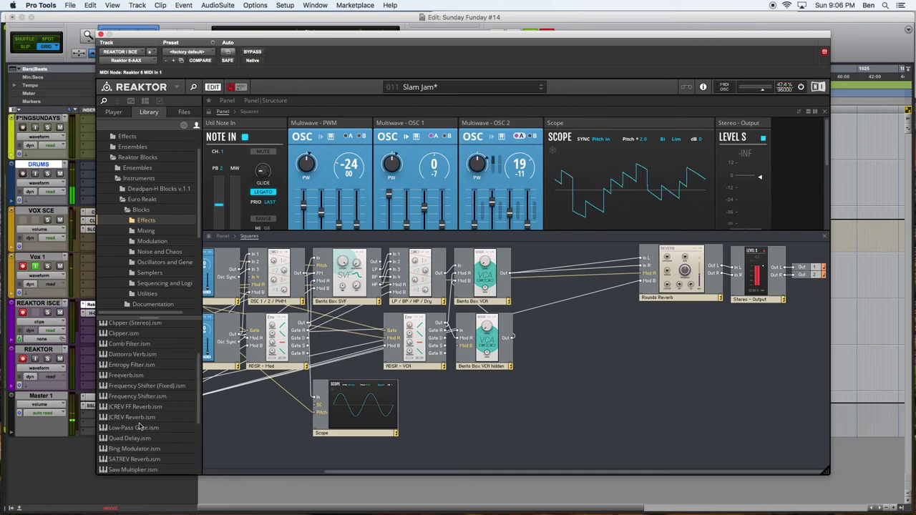
scroll(140, 427, "up", 4)
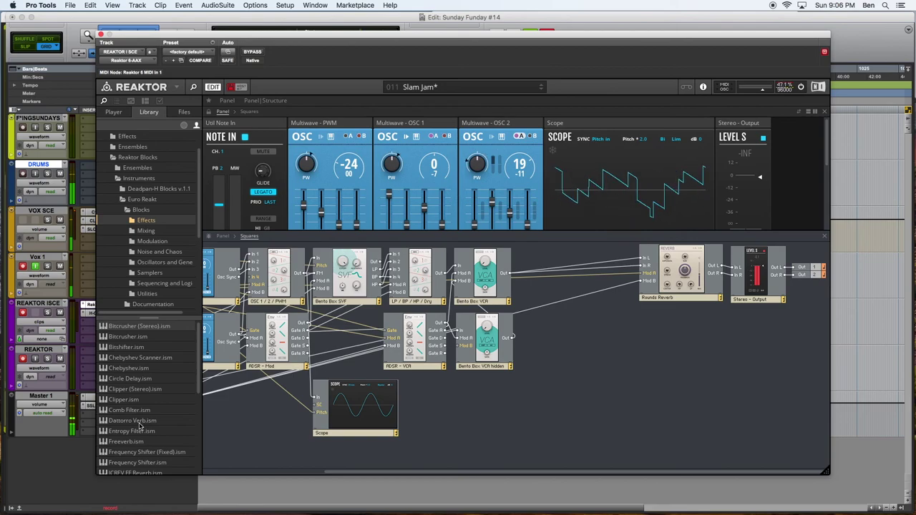
Add the Flip Pan block from the Mixing category to the Squares structure, in the empty area below the Rounds Reverb wiring.
left_click(152, 231)
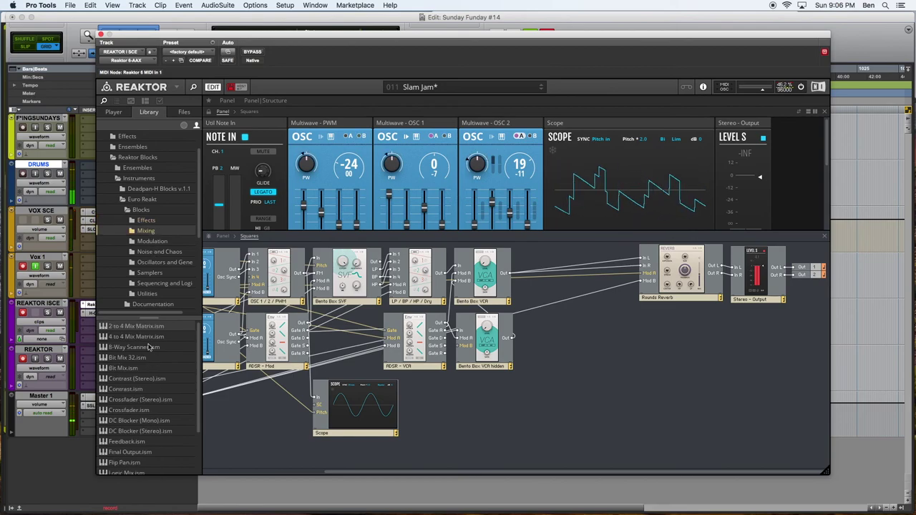
scroll(151, 393, "down", 2)
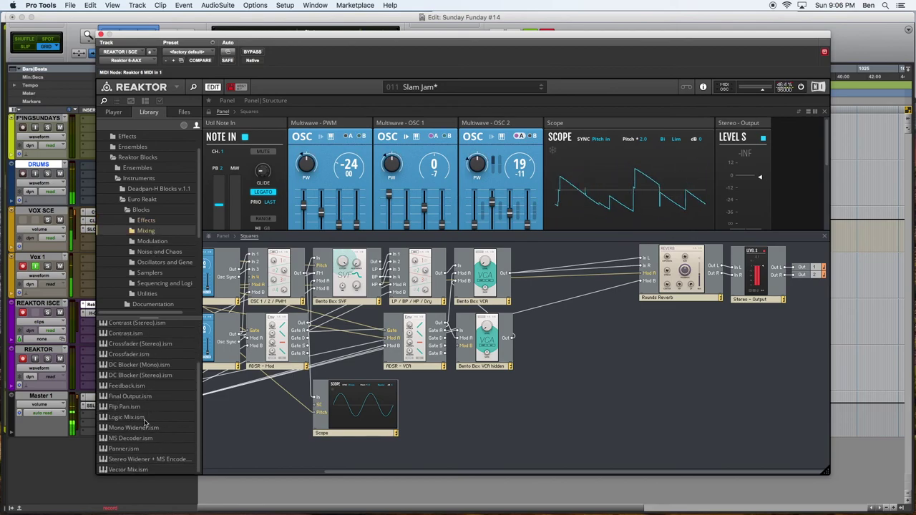
left_click_drag(132, 412, 591, 363)
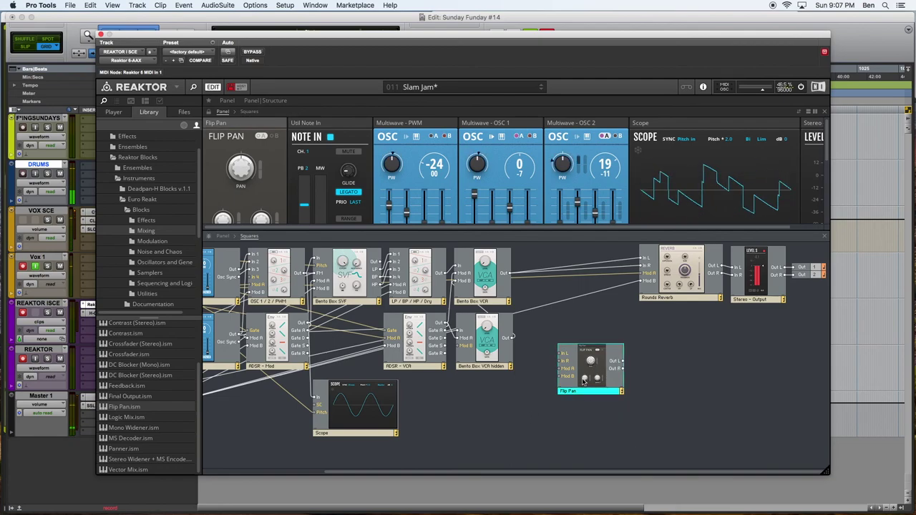
left_click_drag(597, 369, 594, 350)
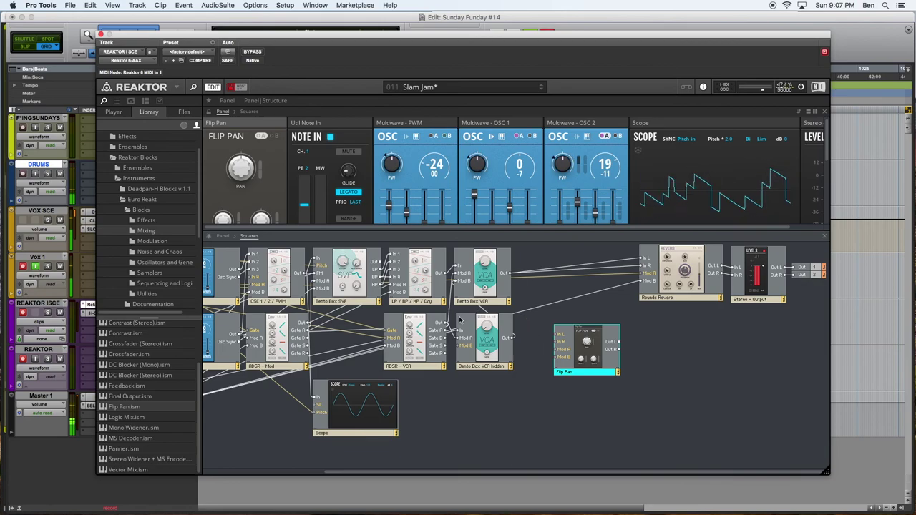
Move Rounds Reverb beside the Bento Box VCA and place Flip Pan between the reverb and the Stereo - Output block.
scroll(522, 384, "left", 5)
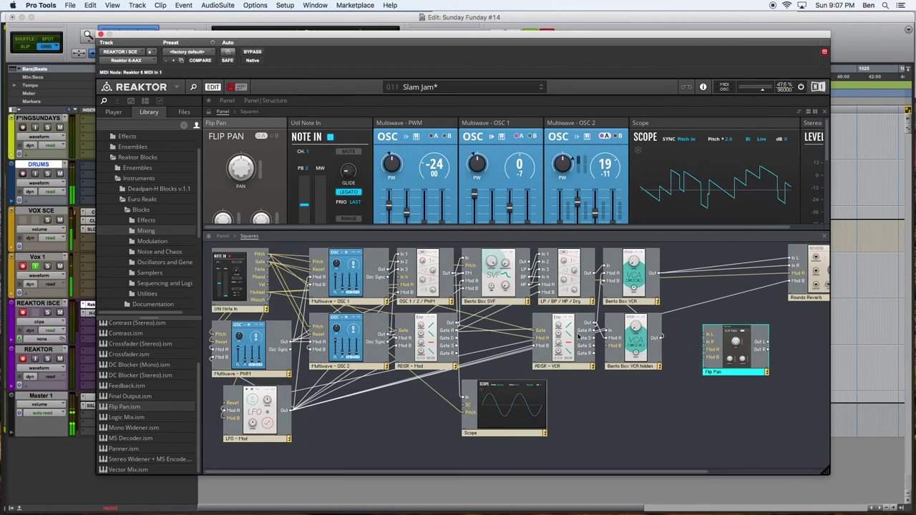
scroll(578, 337, "right", 5)
left_click(673, 274)
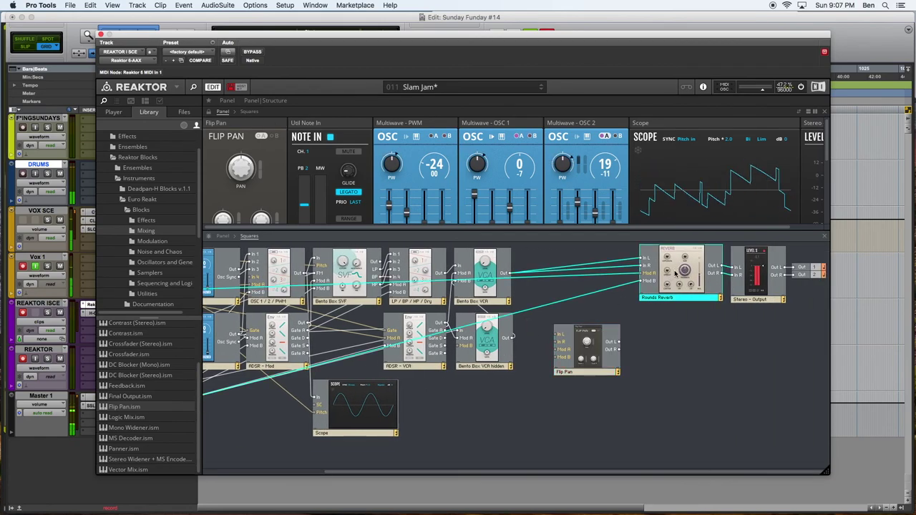
left_click_drag(678, 276, 566, 297)
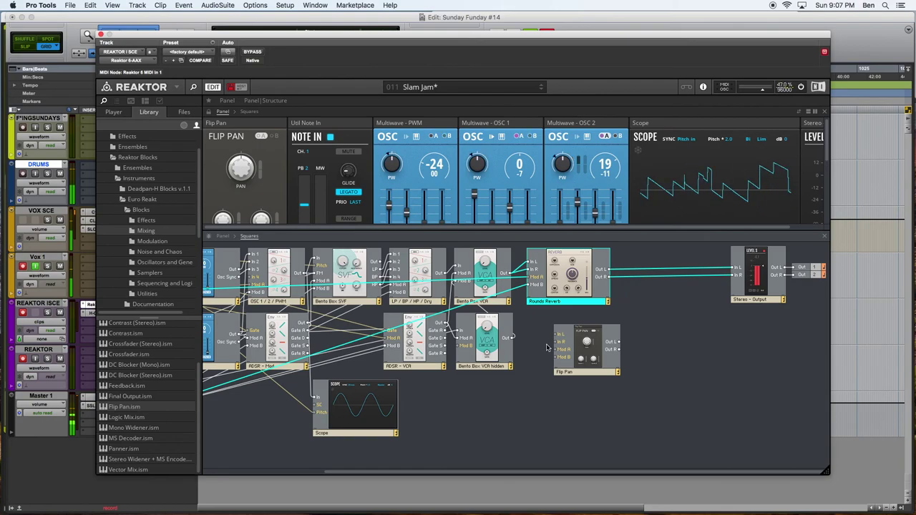
left_click_drag(589, 342, 655, 306)
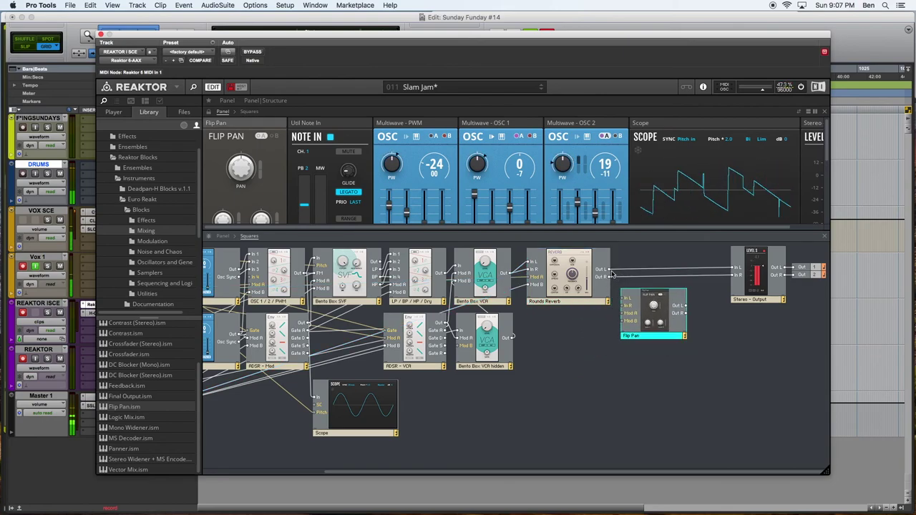
Wire Rounds Reverb's outputs into Flip Pan and Flip Pan's outputs into Stereo - Output, then align Flip Pan in the row between them.
left_click_drag(611, 270, 624, 308)
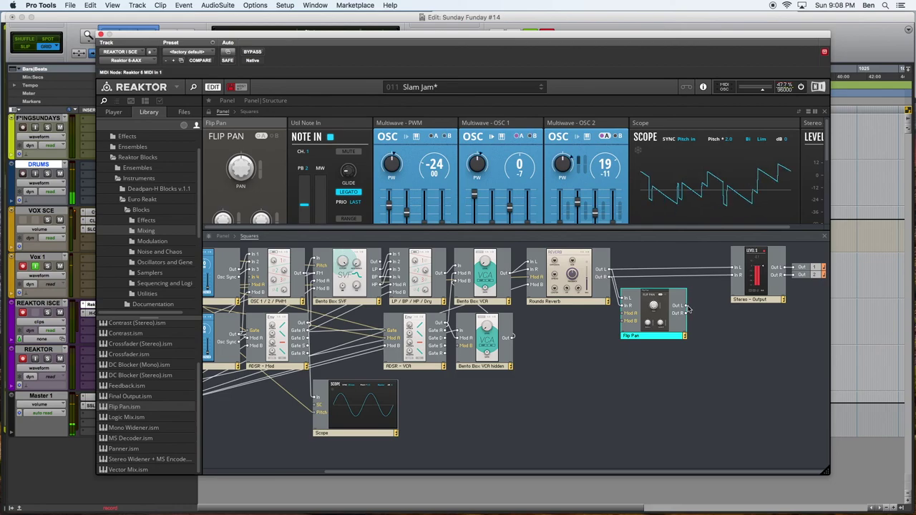
left_click_drag(687, 306, 735, 269)
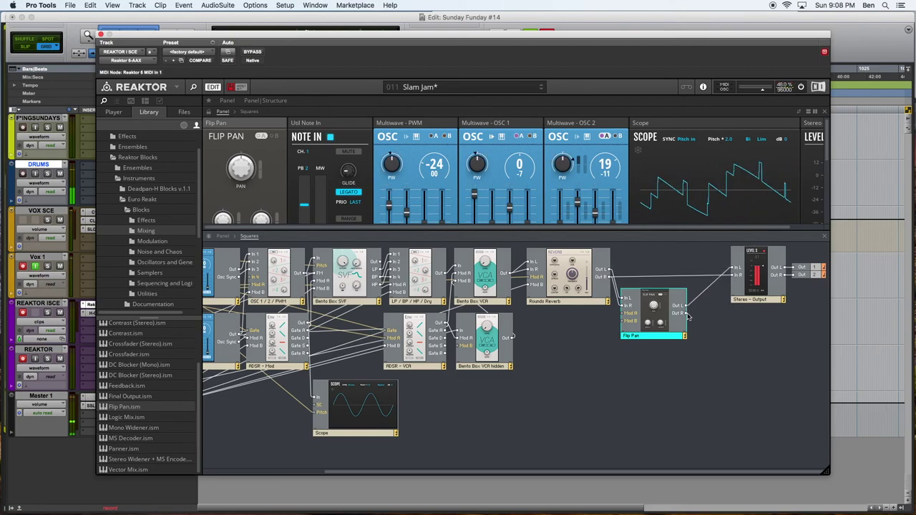
left_click_drag(686, 316, 734, 275)
left_click_drag(648, 319, 650, 287)
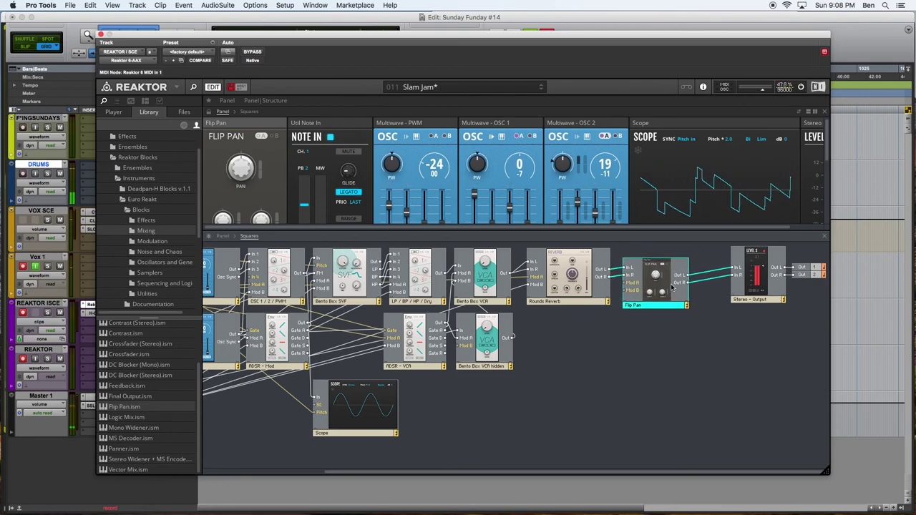
left_click(645, 343)
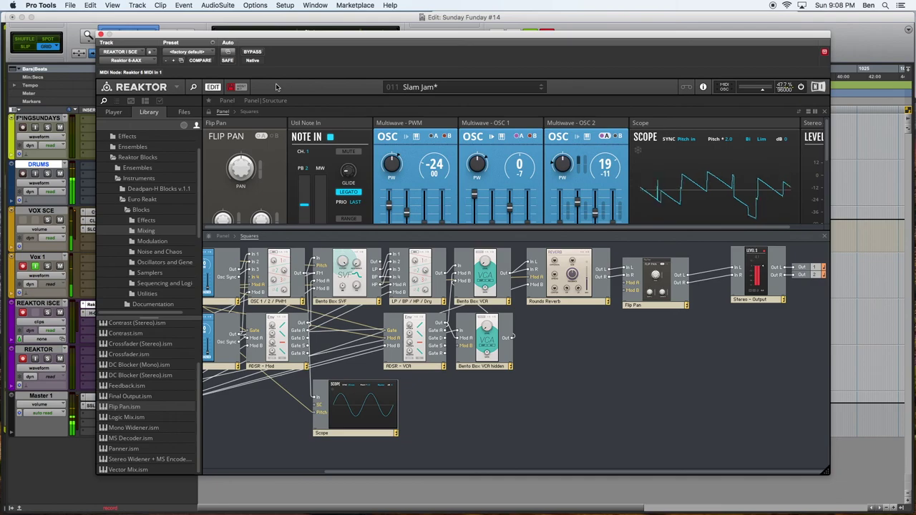
Hide the browser and move the Flip Pan panel to the end of the upper row, beside Stereo - Output.
left_click(193, 87)
left_click(213, 88)
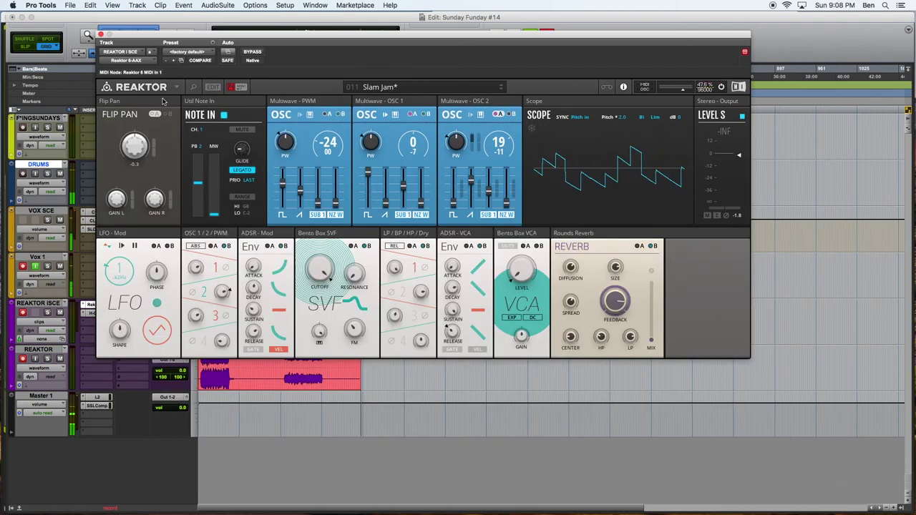
left_click(217, 87)
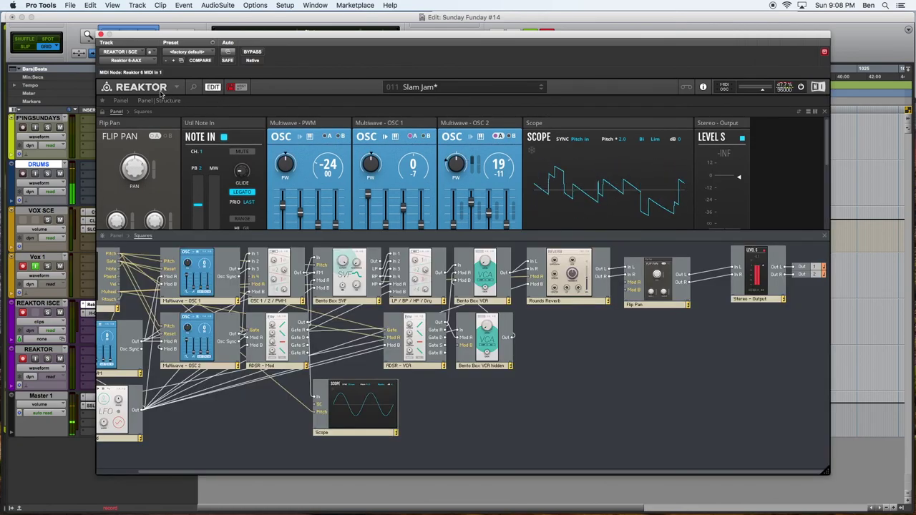
left_click(120, 101)
left_click_drag(152, 129, 706, 269)
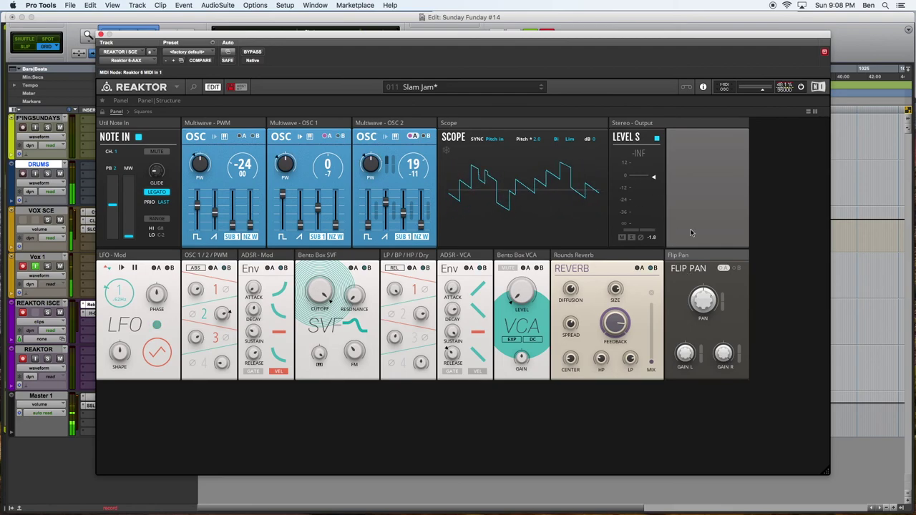
left_click_drag(691, 256, 691, 124)
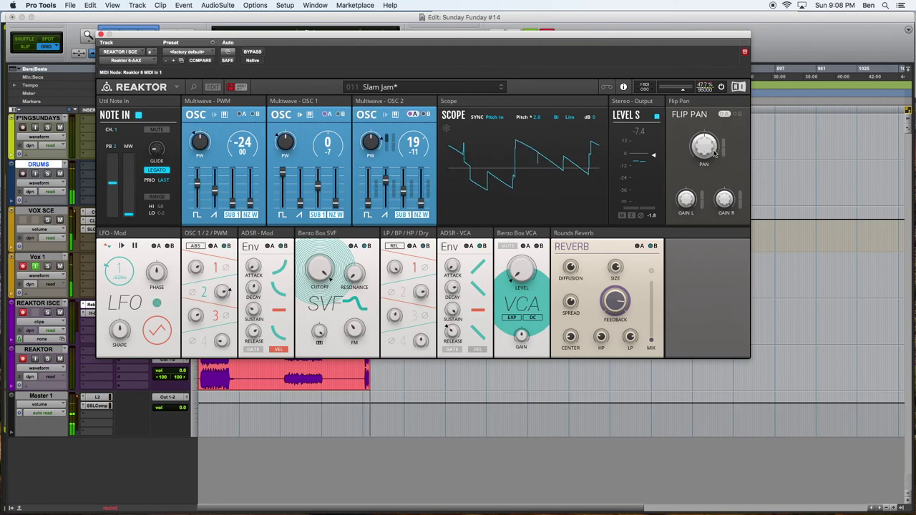
Try out Flip Pan's Pan knob while playing and set it to about -11.3.
mouse_move(710, 148)
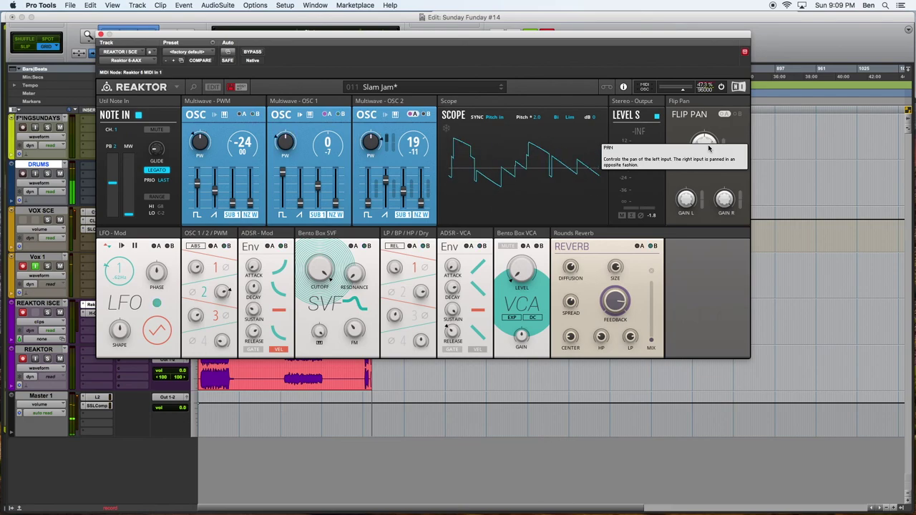
left_click_drag(704, 143, 707, 237)
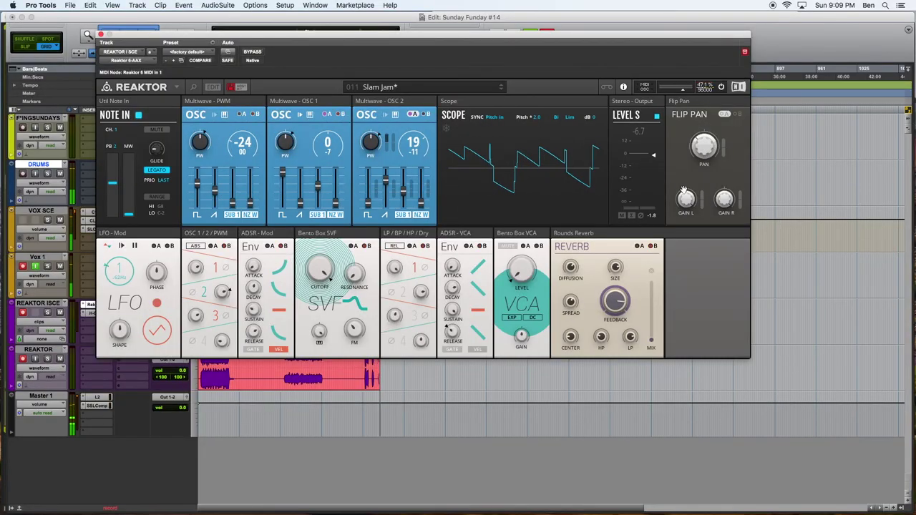
left_click_drag(712, 141, 593, 162)
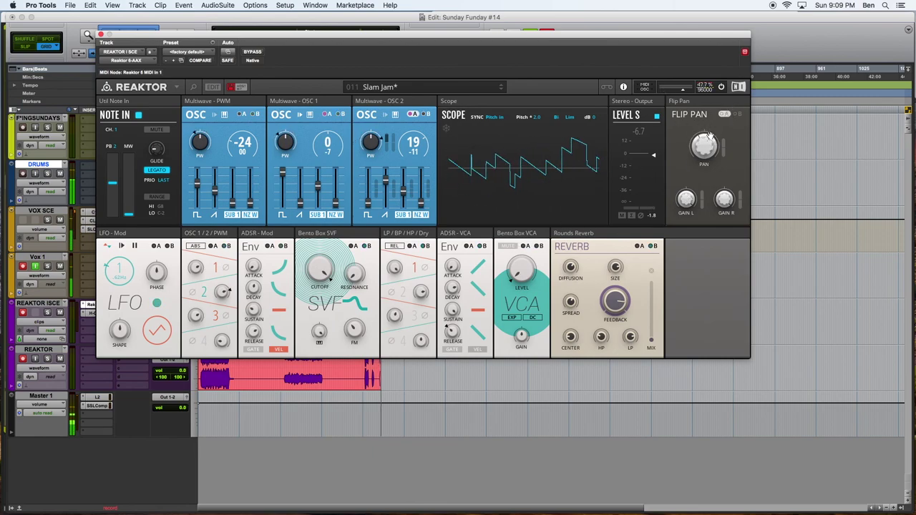
left_click_drag(709, 142, 724, 129)
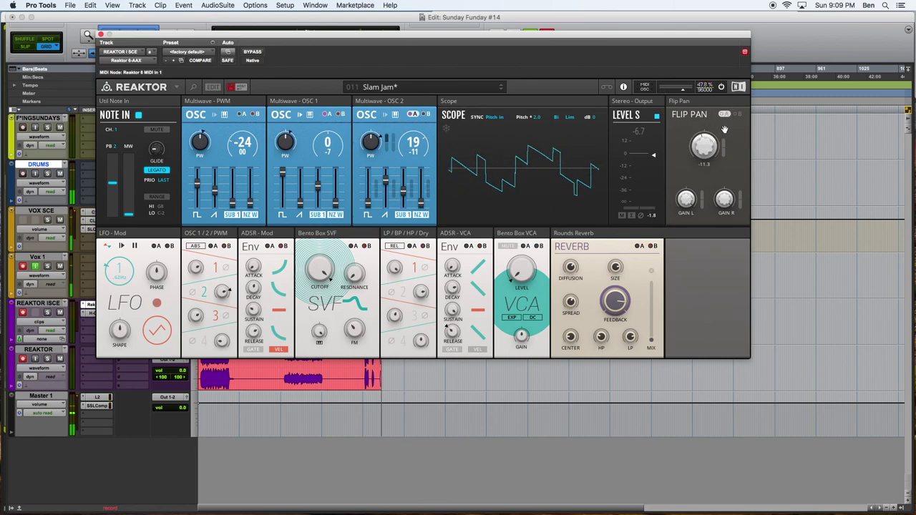
Connect the output of LFO - Mod to Flip Pan's Mod B input in the Squares structure.
left_click(213, 87)
left_click(169, 100)
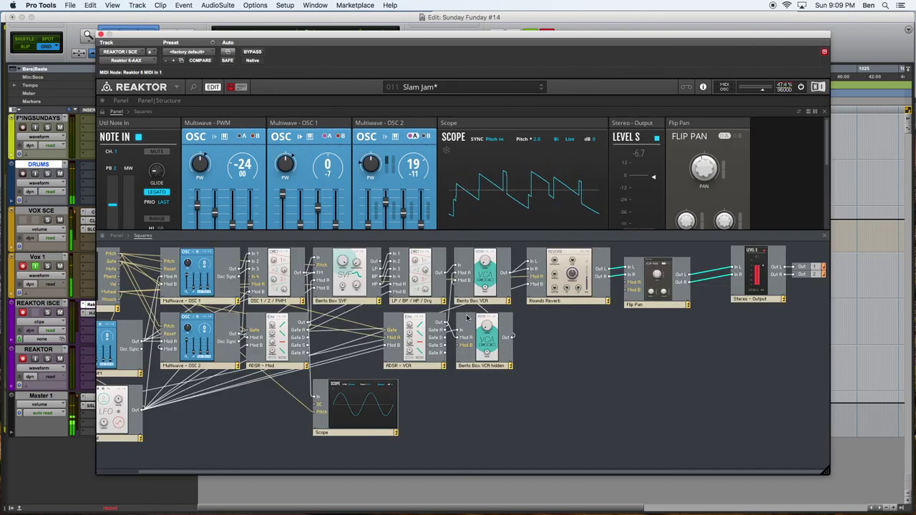
left_click(550, 428)
scroll(270, 440, "left", 3)
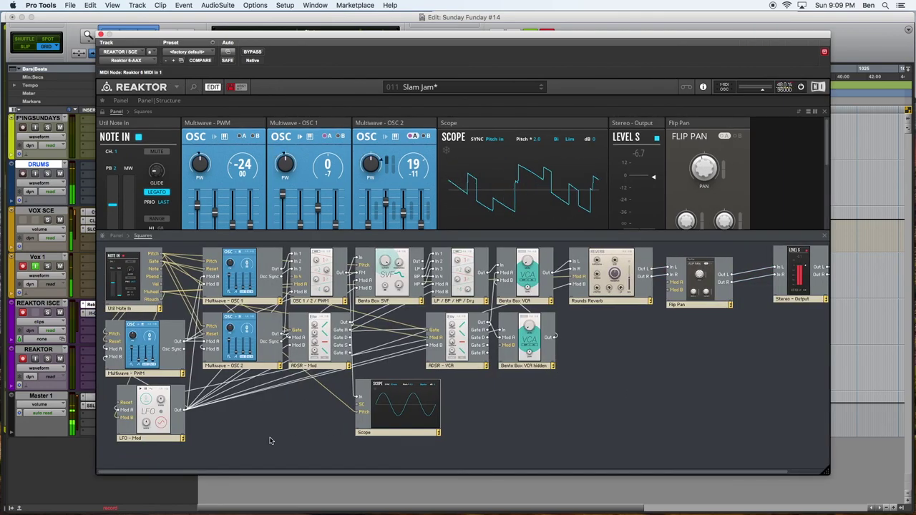
left_click(323, 331)
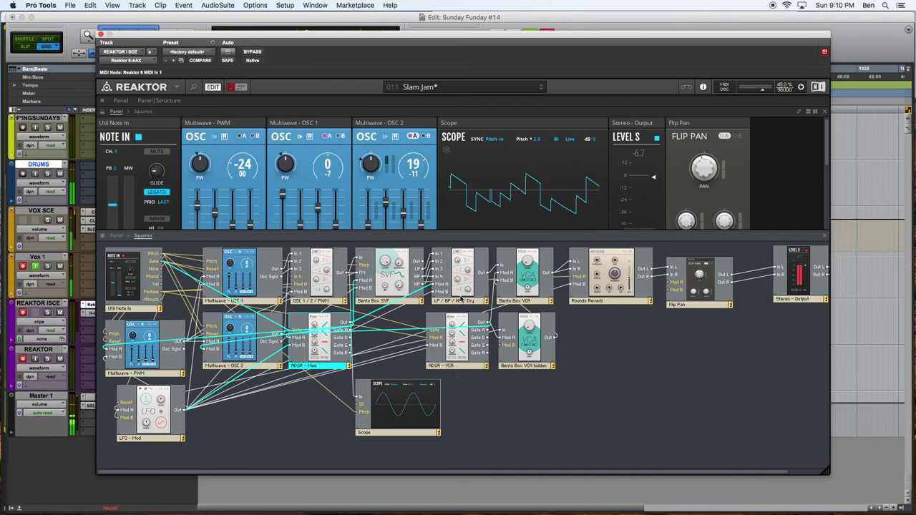
left_click(147, 422)
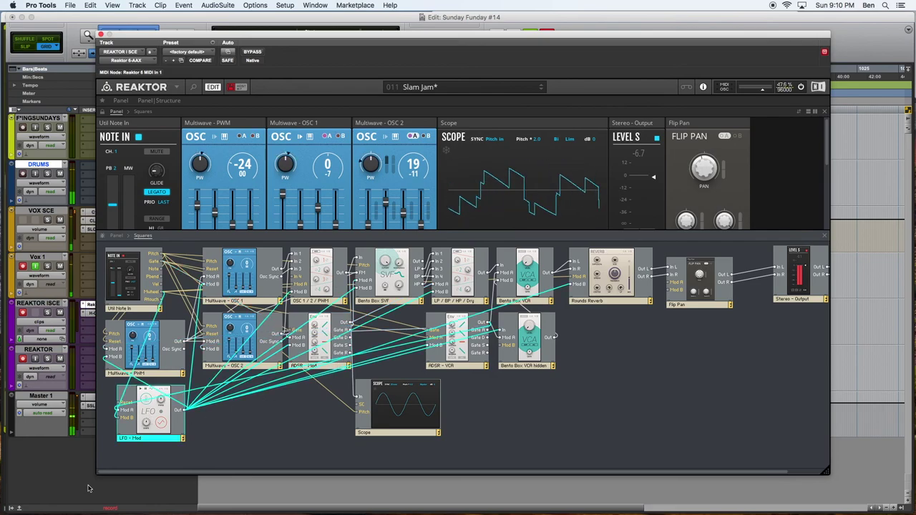
left_click_drag(184, 411, 673, 289)
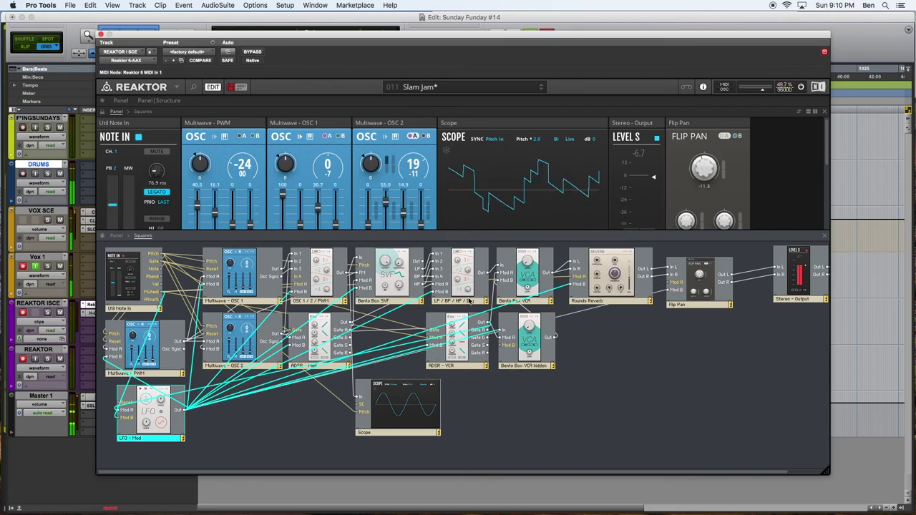
Connect the output of ADSR - Mod to Flip Pan's Mod A input and check the wiring of the modulation blocks.
left_click(317, 337)
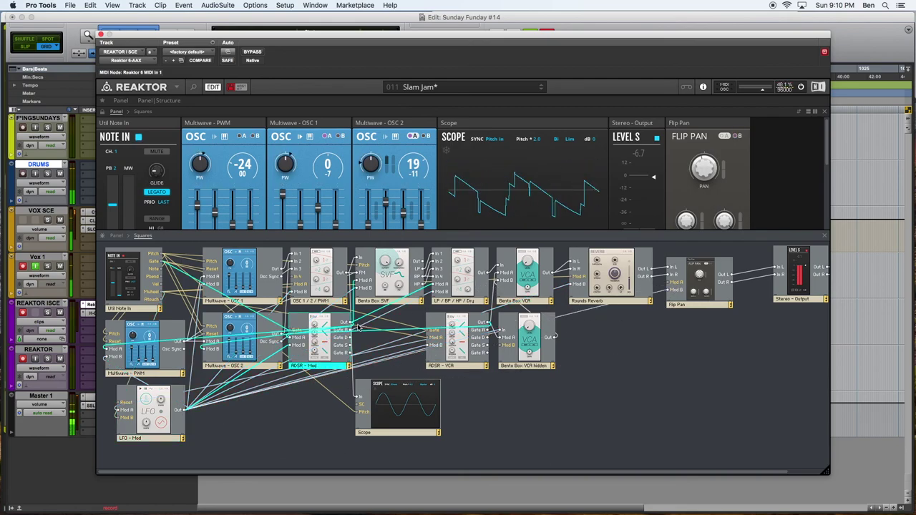
left_click_drag(351, 324, 672, 282)
left_click(698, 294)
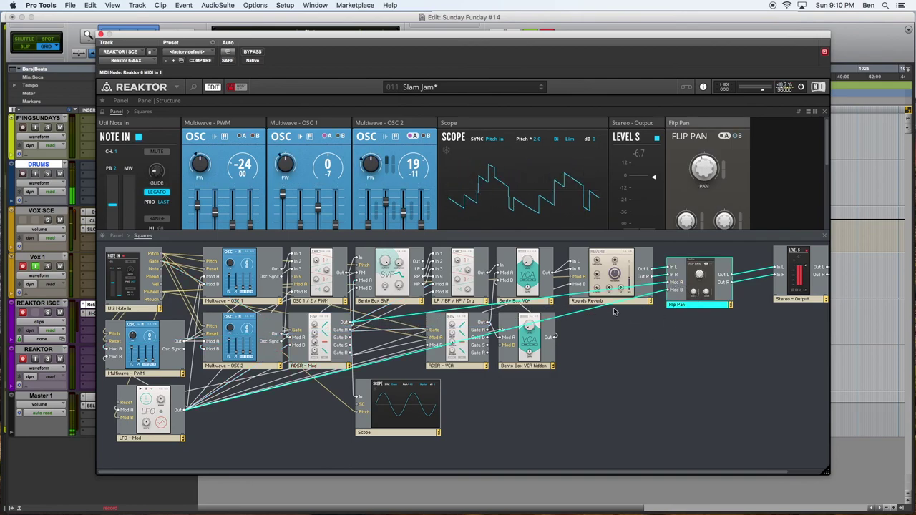
left_click(161, 426)
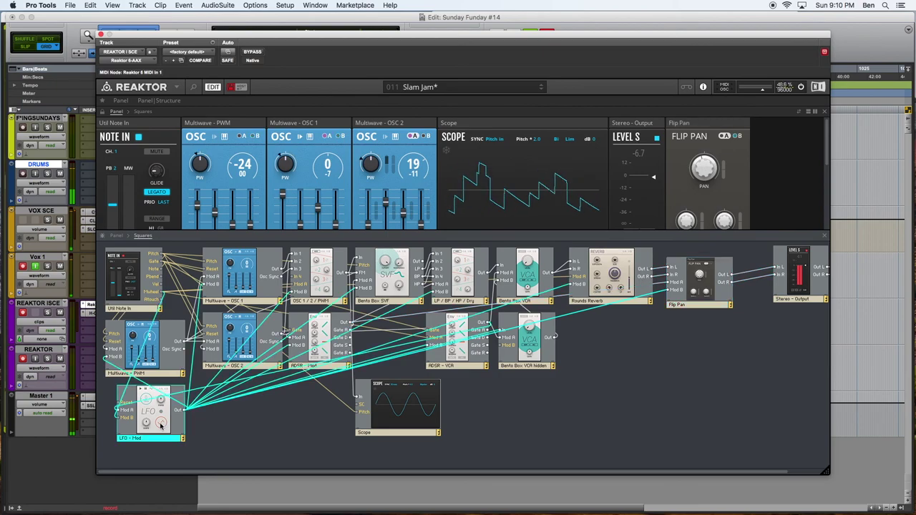
left_click(313, 338)
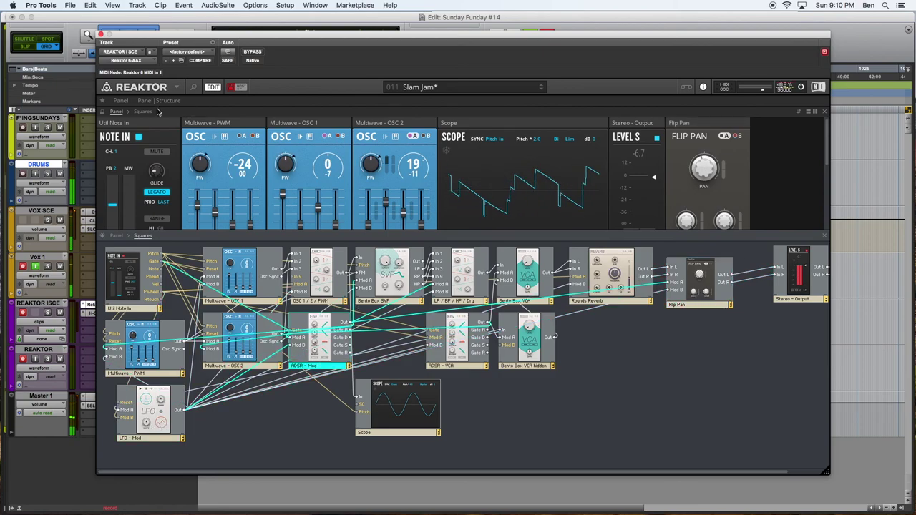
Return to the panel-only view with the transport uncovered and adjust Flip Pan's pan and its A and B modulation amounts.
left_click(121, 100)
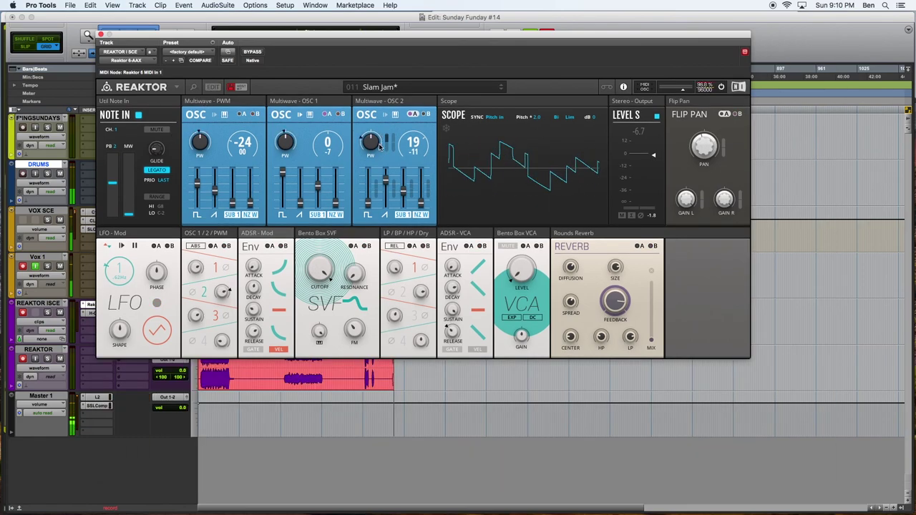
left_click_drag(513, 68, 554, 141)
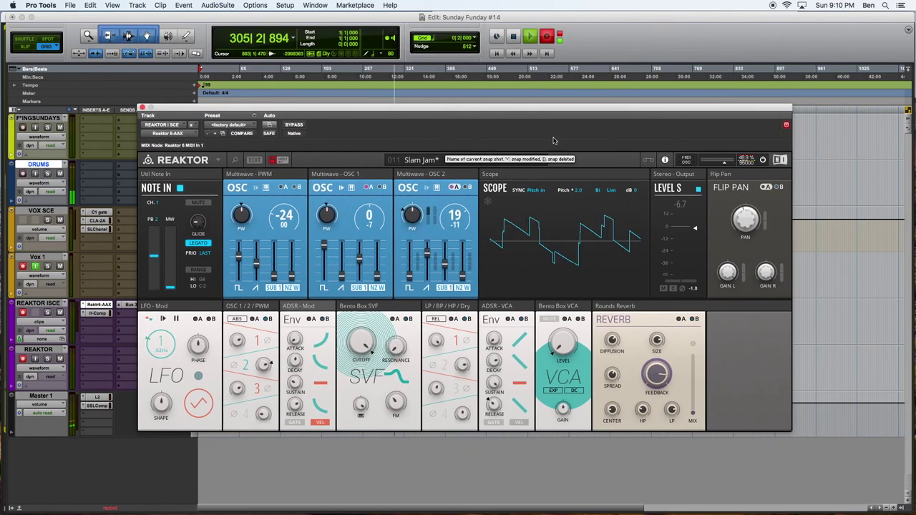
left_click(765, 187)
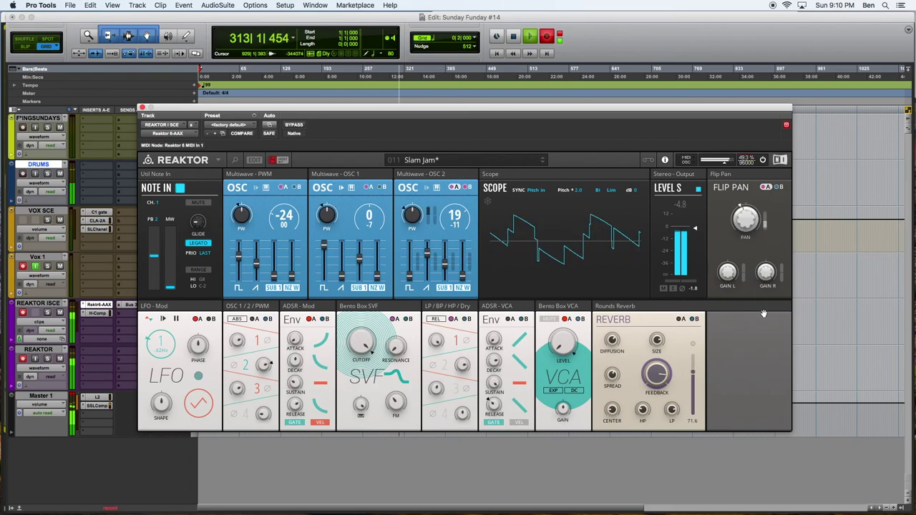
left_click_drag(764, 215, 766, 224)
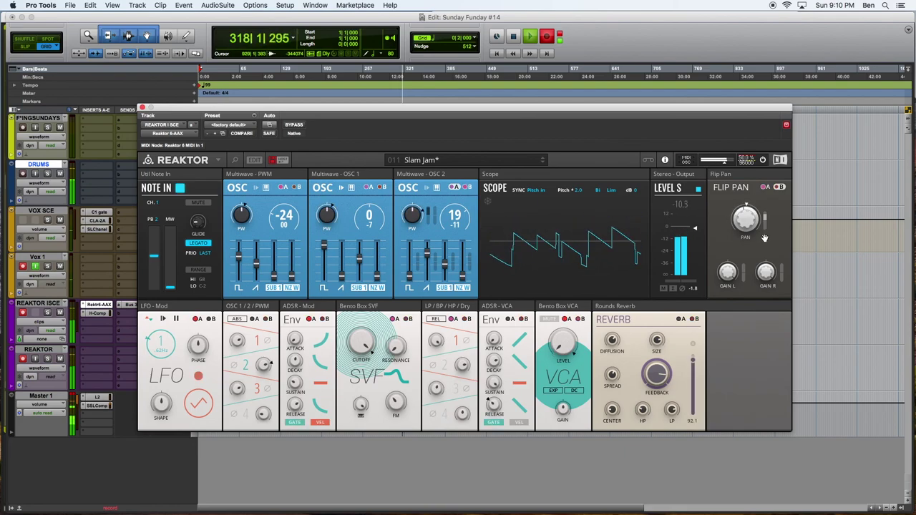
left_click_drag(746, 207, 746, 223)
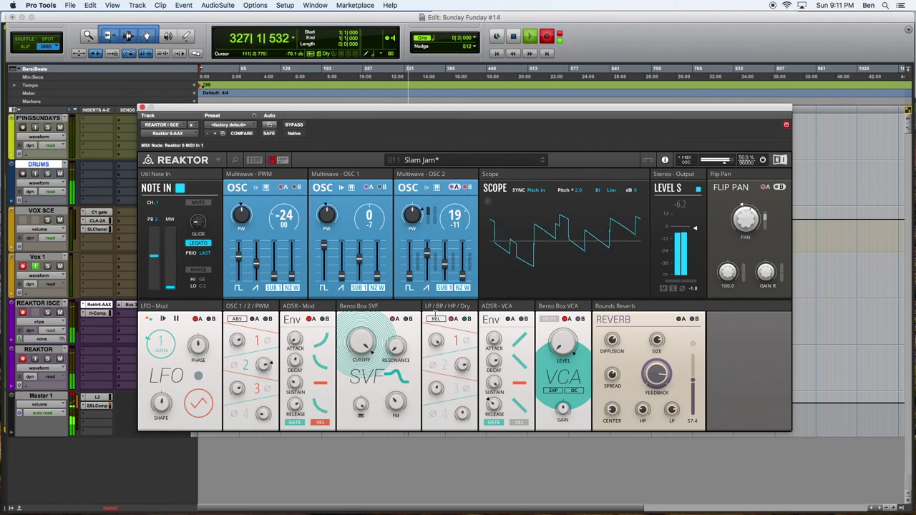
left_click_drag(366, 345, 358, 318)
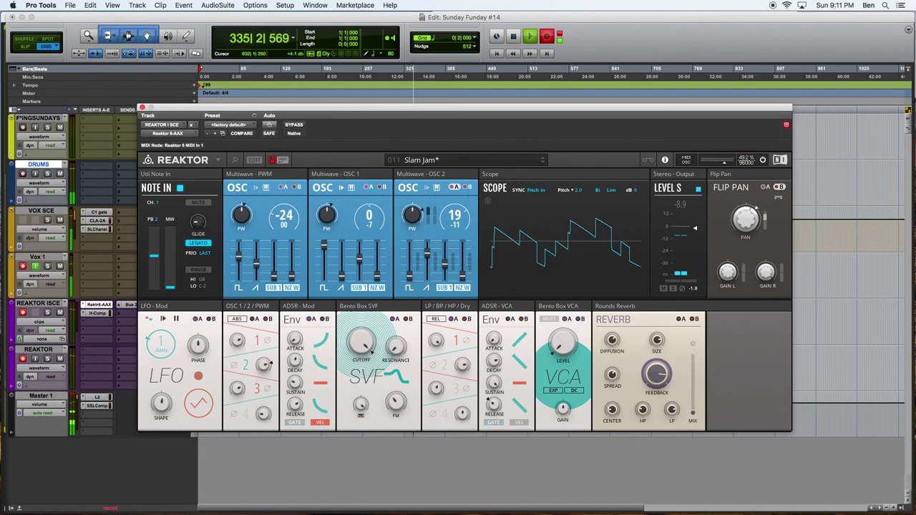
Browse the factory and user content in the Player and Library lists, including the Reaktor Blocks folders.
left_click(254, 159)
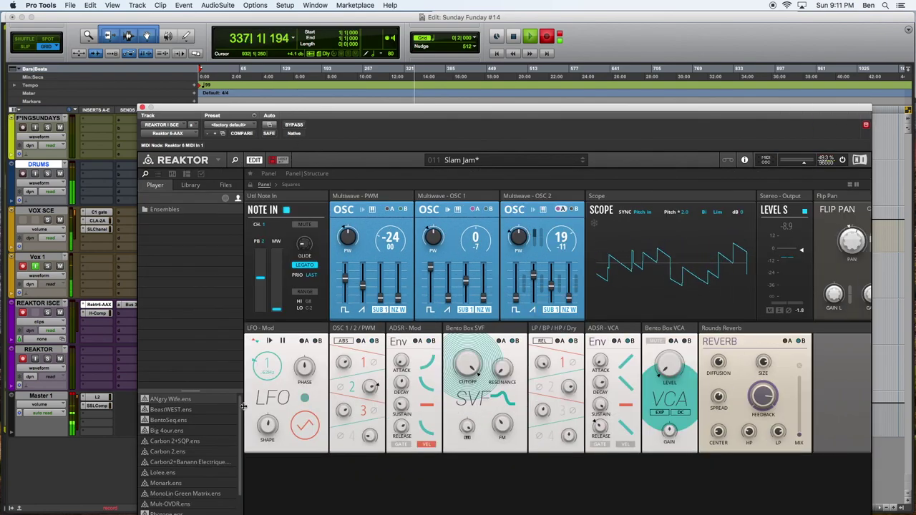
left_click_drag(198, 390, 198, 301)
left_click(197, 186)
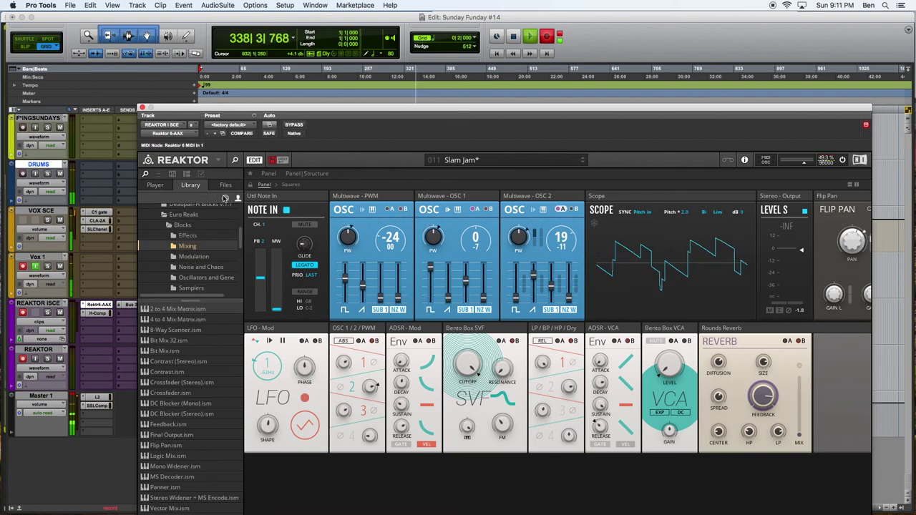
left_click(224, 198)
left_click(166, 225)
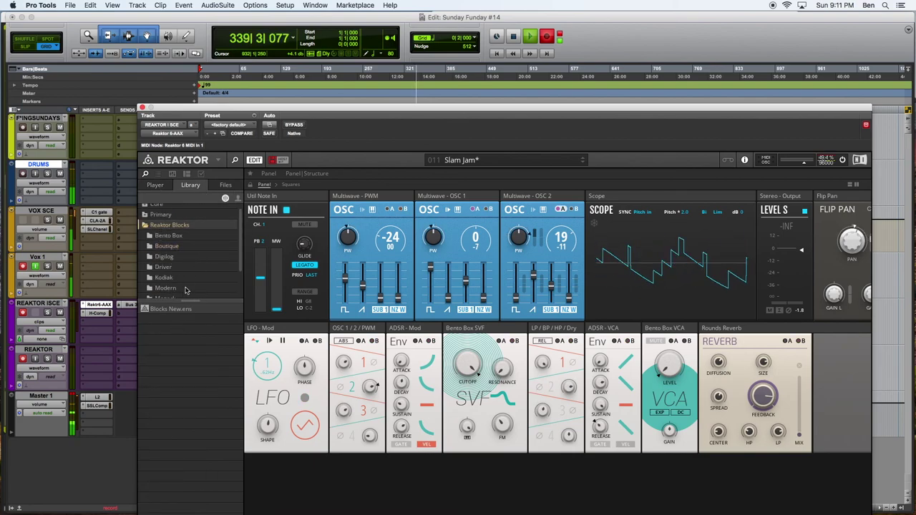
left_click(154, 185)
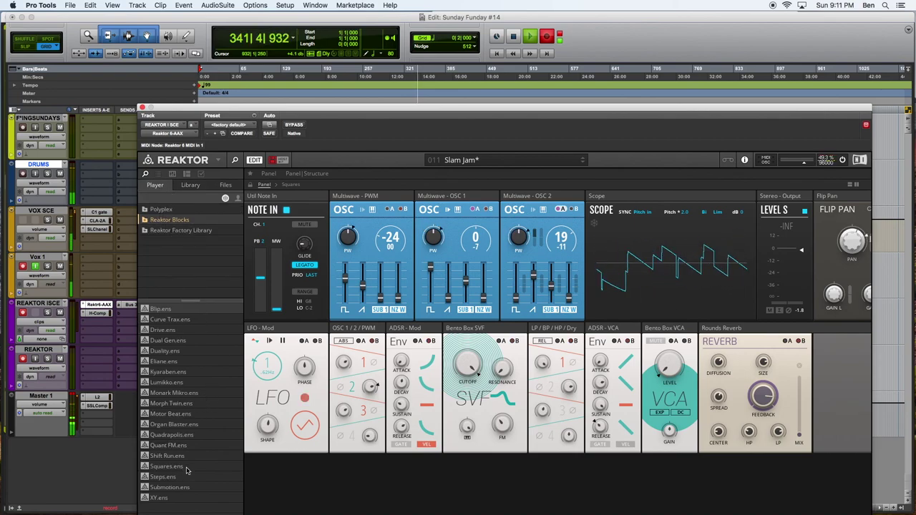
left_click(206, 190)
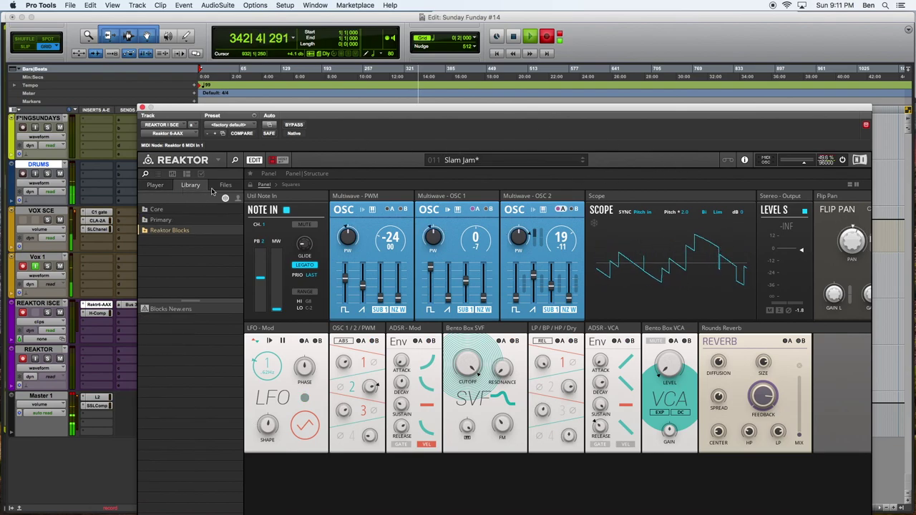
left_click(238, 200)
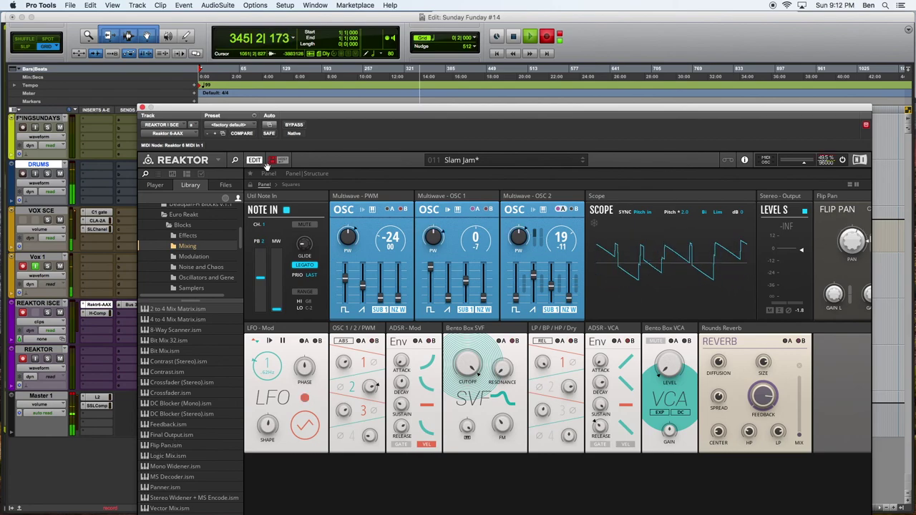
Return Reaktor to its compact panel view without the browser and shift its window slightly over the session.
left_click(236, 160)
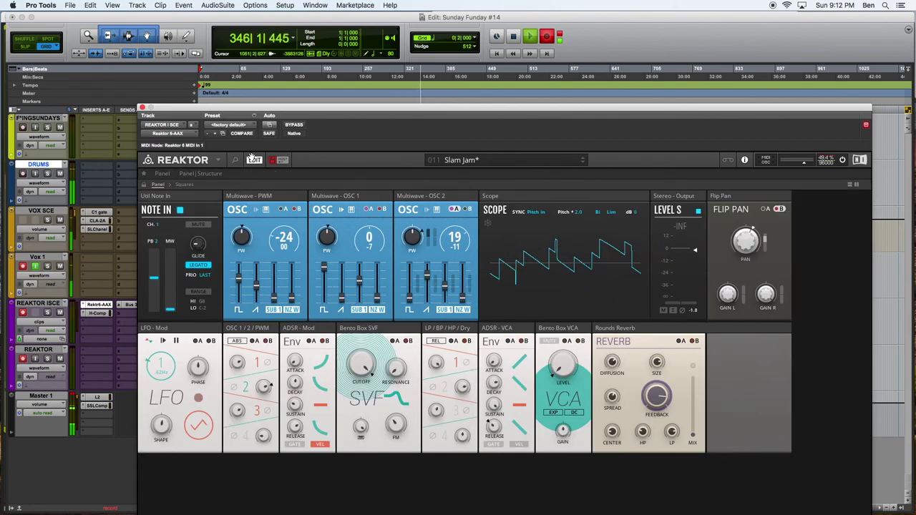
left_click(254, 160)
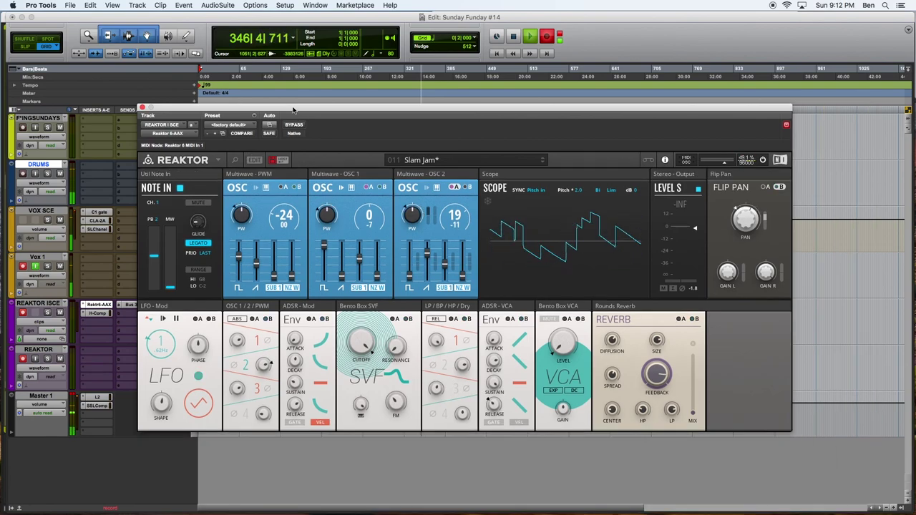
left_click_drag(293, 111, 279, 112)
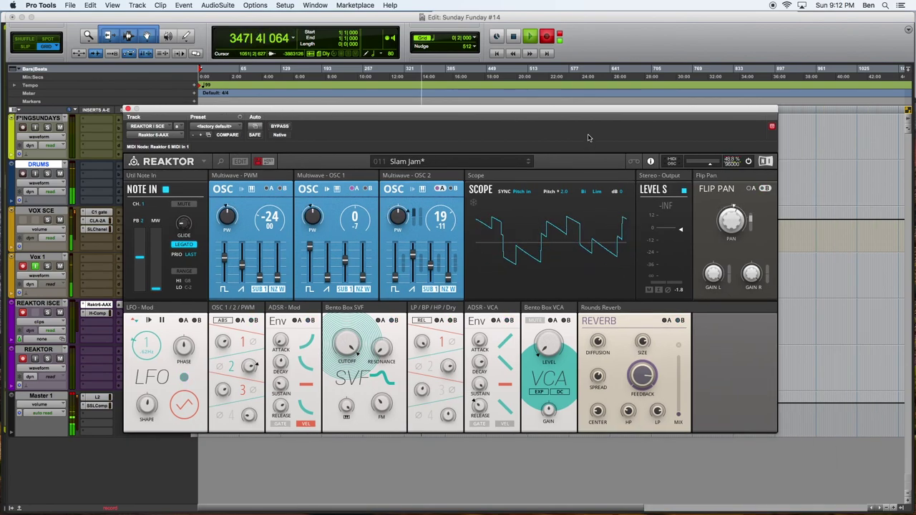
mouse_move(671, 181)
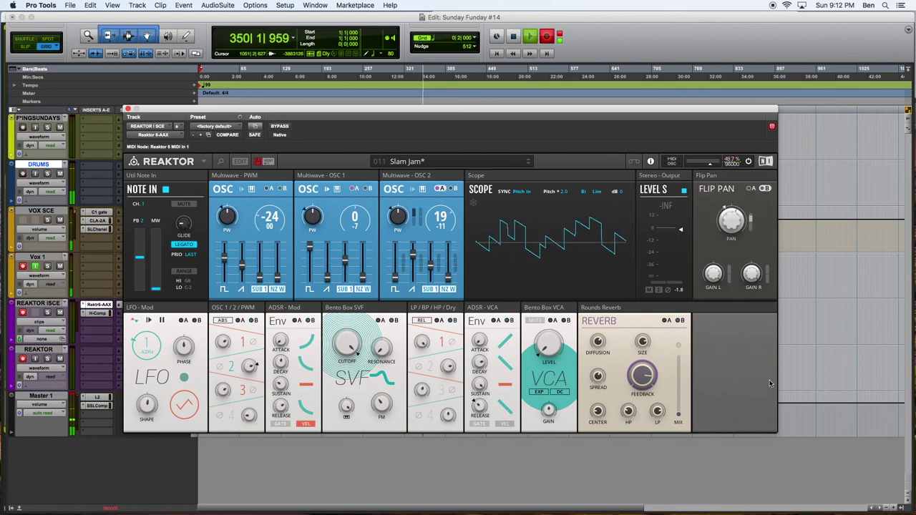
mouse_move(742, 226)
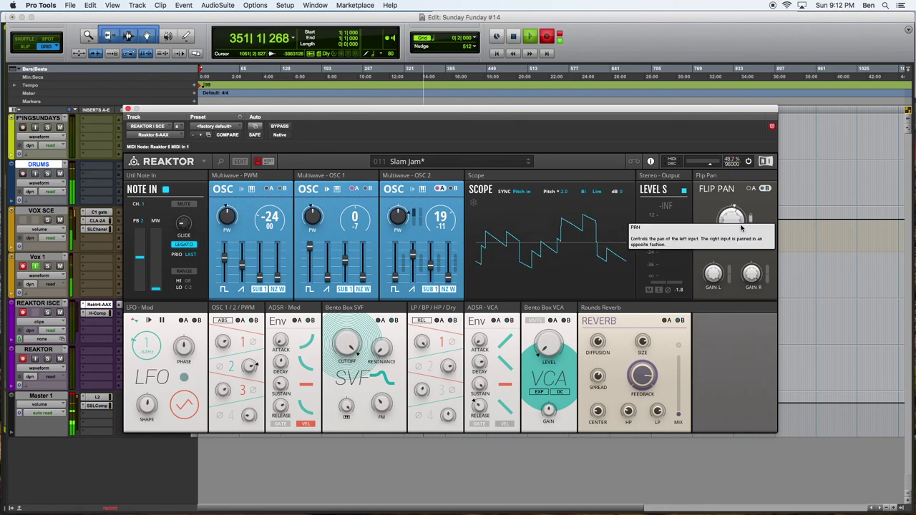